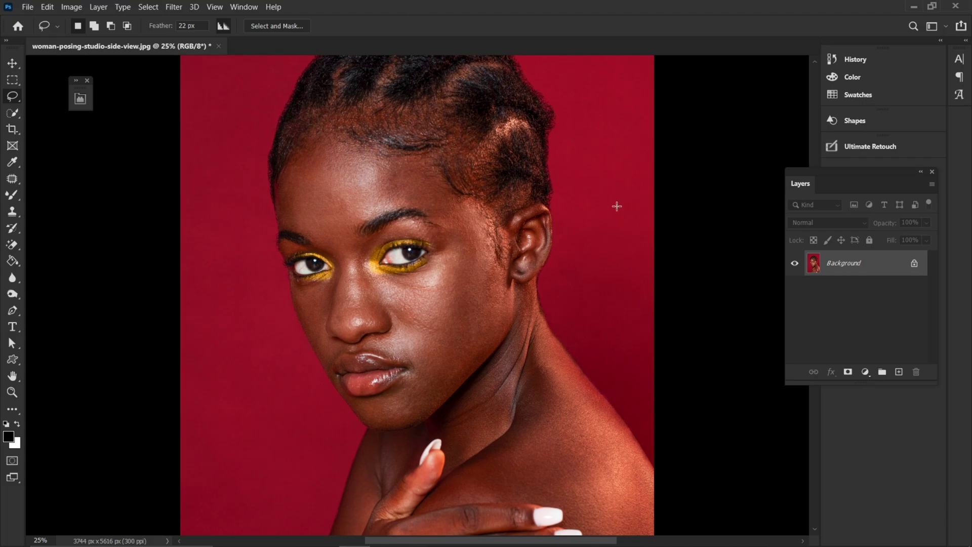
Duplicate the Background layer twice
{"action": "key", "text": "ctrl+plus"}
{"action": "key", "text": "ctrl+plus"}
{"action": "key", "text": "ctrl+minus"}
{"action": "key", "text": "ctrl+minus"}
{"action": "left_click_drag", "start_coordinate": [856, 271], "coordinate": [899, 372]}
{"action": "left_click_drag", "start_coordinate": [861, 264], "coordinate": [899, 372]}
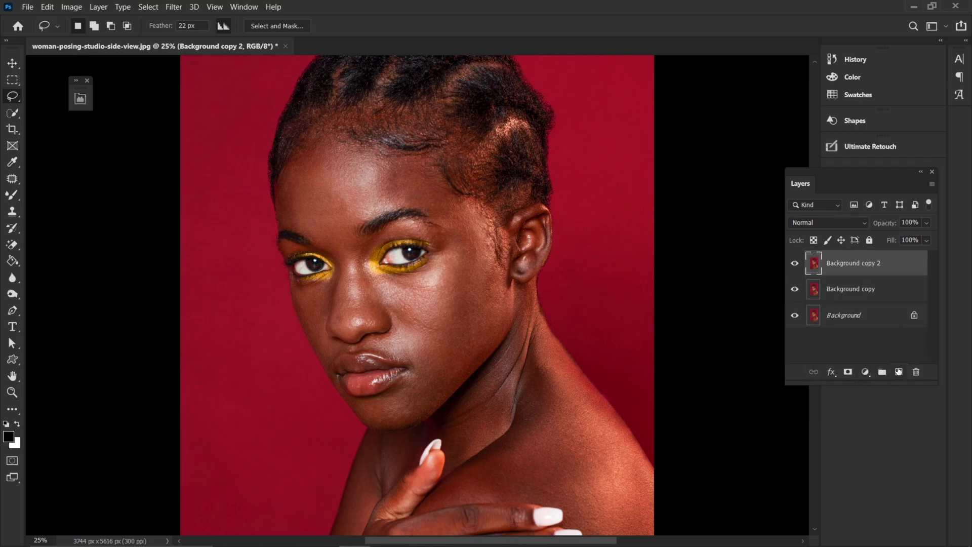
Rename the lower background copy as COLORS and the upper copy as TEXTURE
{"action": "double_click", "coordinate": [848, 289]}
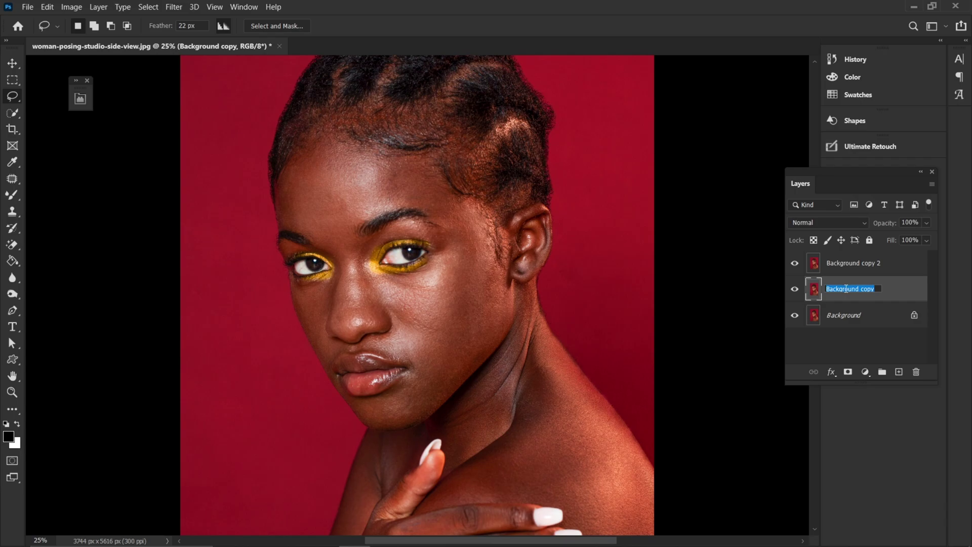
{"action": "type", "text": "COLORS"}
{"action": "key", "text": "Return"}
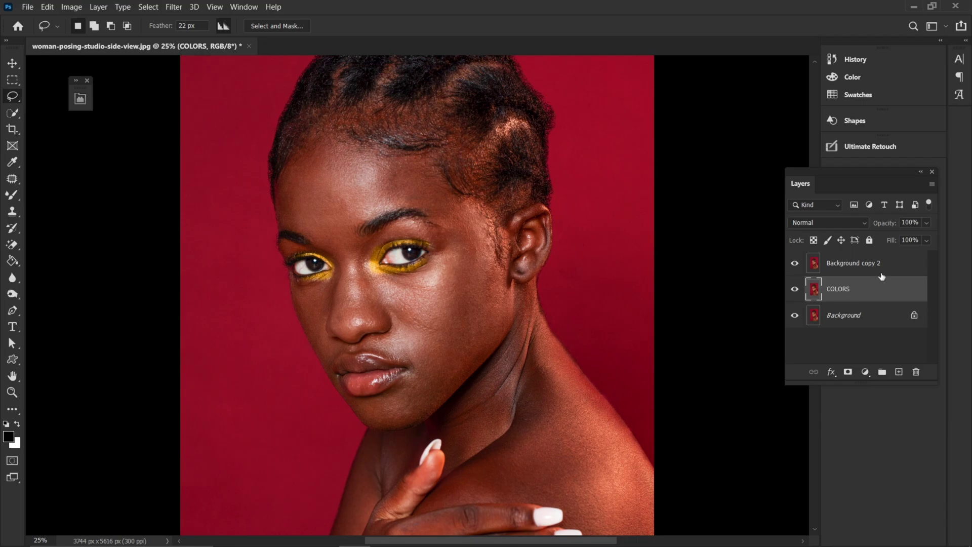
{"action": "double_click", "coordinate": [865, 262]}
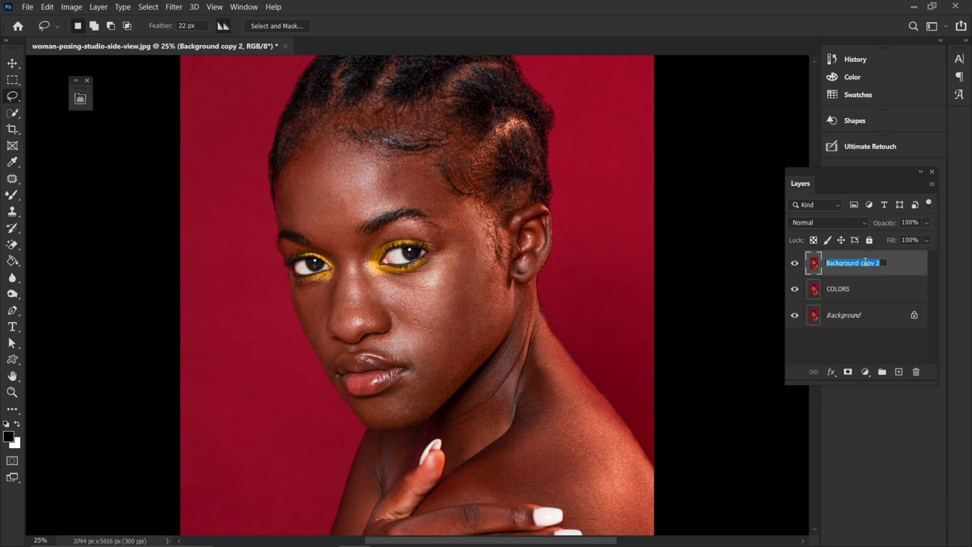
{"action": "type", "text": "TEXTURE"}
{"action": "key", "text": "Return"}
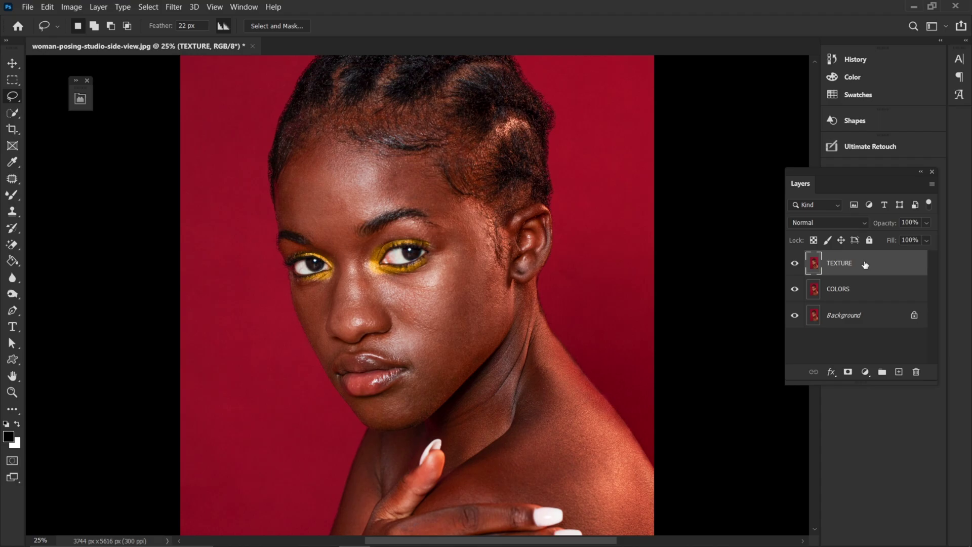
Hide the TEXTURE layer and start the Dust & Scratches filter on the COLORS layer with the radius lowered to 1 pixel
{"action": "left_click", "coordinate": [849, 293]}
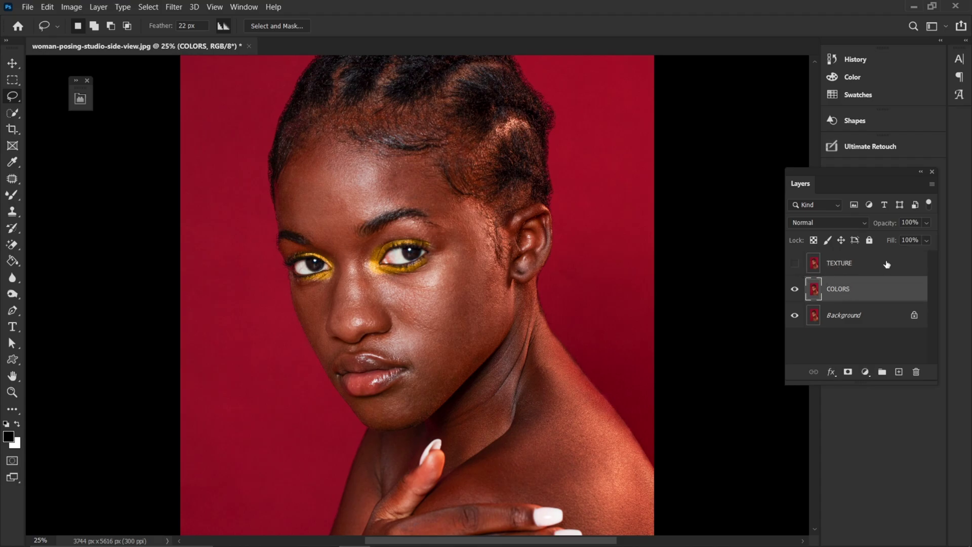
{"action": "left_click", "coordinate": [172, 7]}
{"action": "mouse_move", "coordinate": [195, 151]}
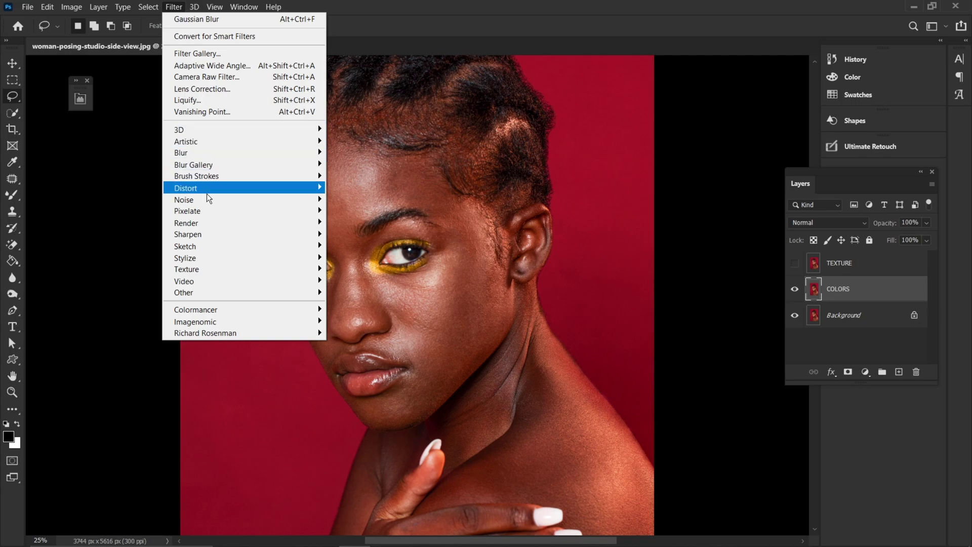
{"action": "mouse_move", "coordinate": [200, 204]}
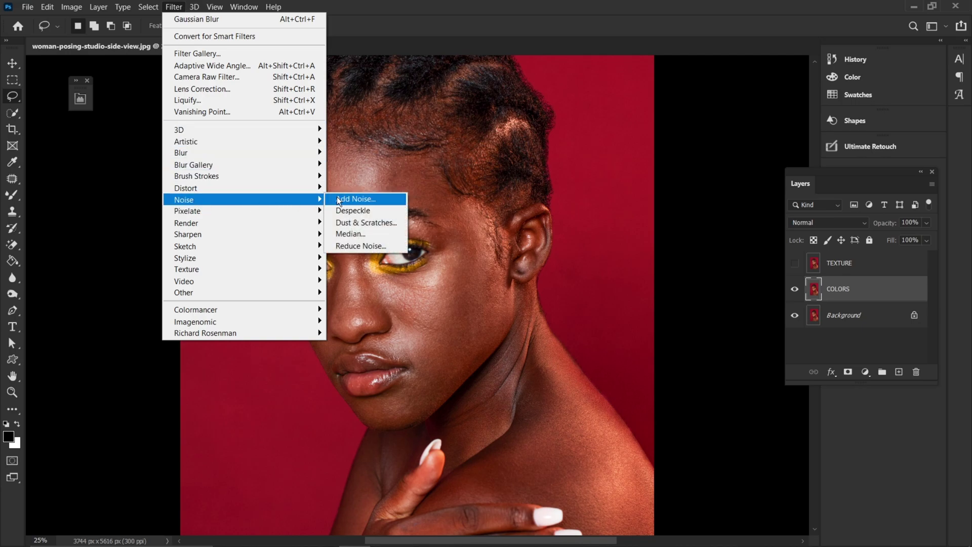
{"action": "left_click", "coordinate": [364, 224]}
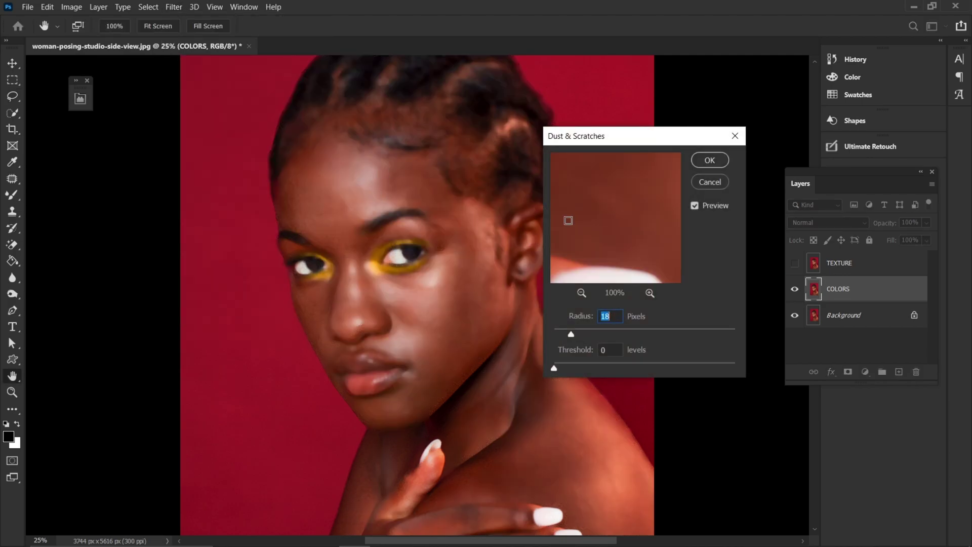
{"action": "left_click_drag", "start_coordinate": [622, 147], "coordinate": [204, 216]}
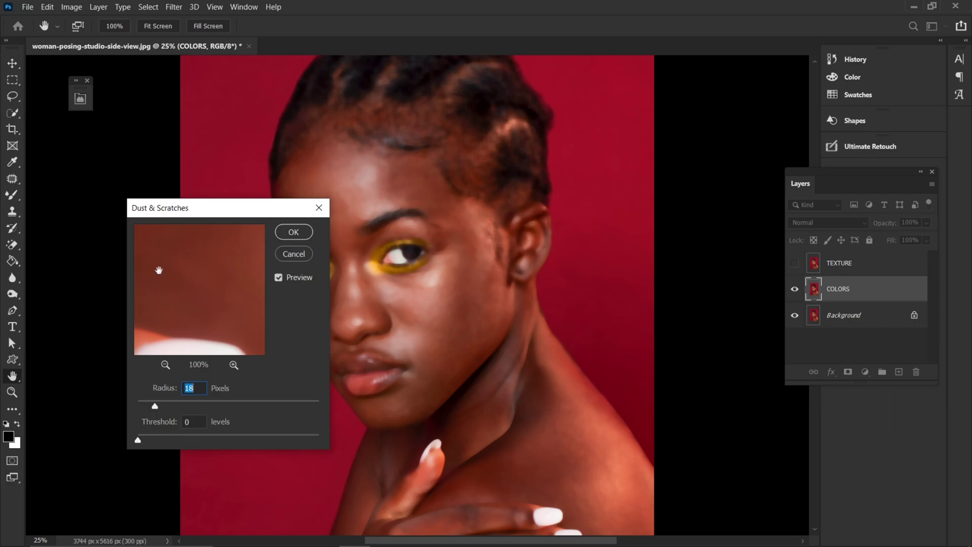
{"action": "left_click_drag", "start_coordinate": [155, 406], "coordinate": [122, 398]}
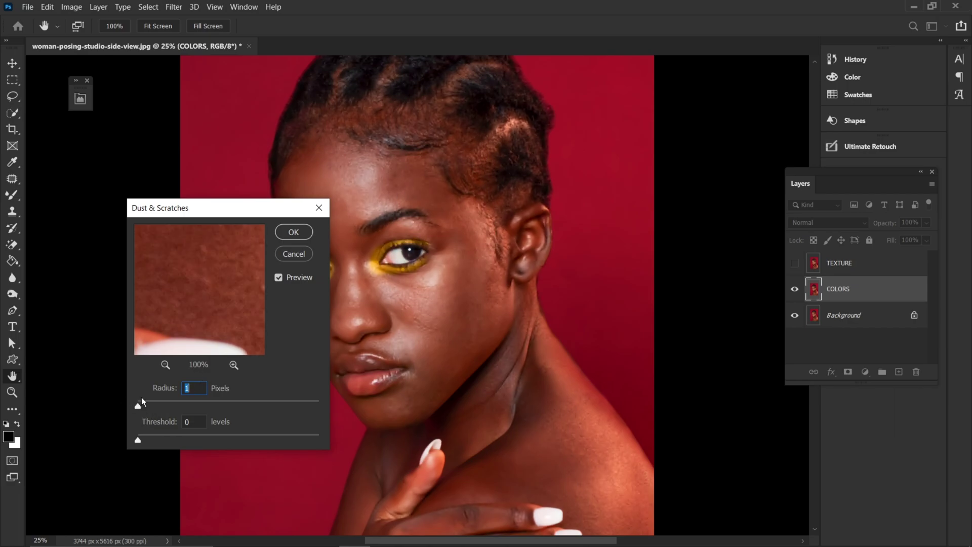
Show the facial skin in the filter preview and apply Dust & Scratches with a radius of about 16 pixels and threshold 0
{"action": "left_click_drag", "start_coordinate": [189, 284], "coordinate": [226, 378]}
{"action": "left_click", "coordinate": [165, 365]}
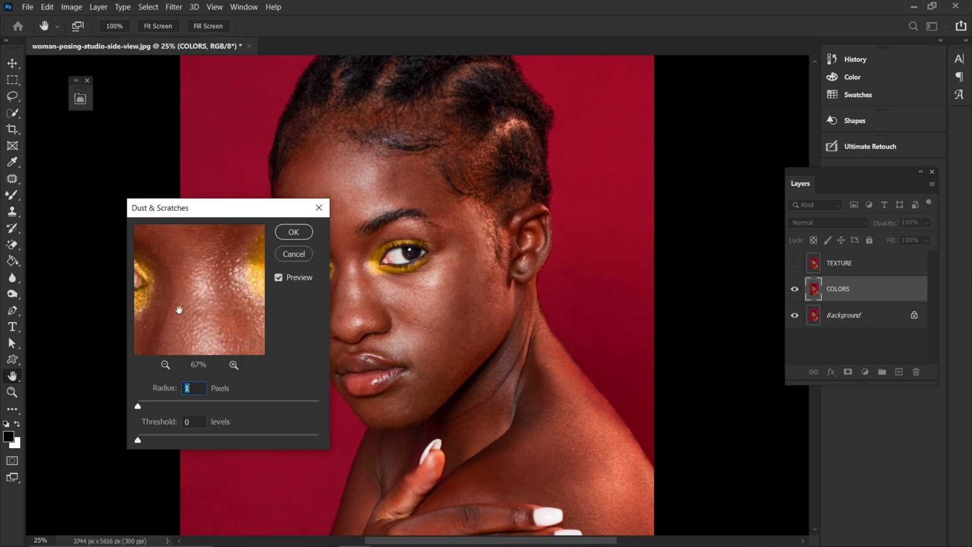
{"action": "left_click_drag", "start_coordinate": [188, 302], "coordinate": [257, 302]}
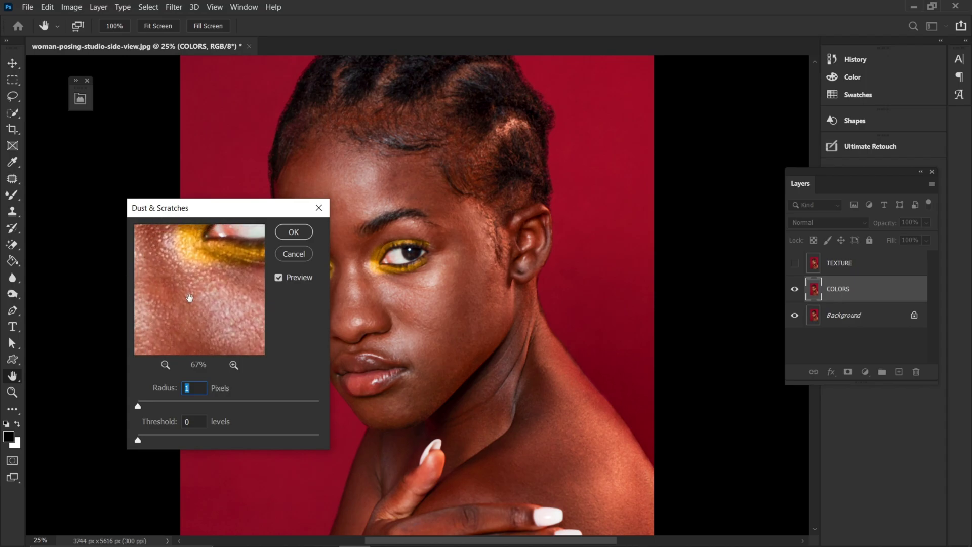
{"action": "left_click_drag", "start_coordinate": [189, 282], "coordinate": [219, 387]}
{"action": "left_click_drag", "start_coordinate": [212, 336], "coordinate": [222, 312]}
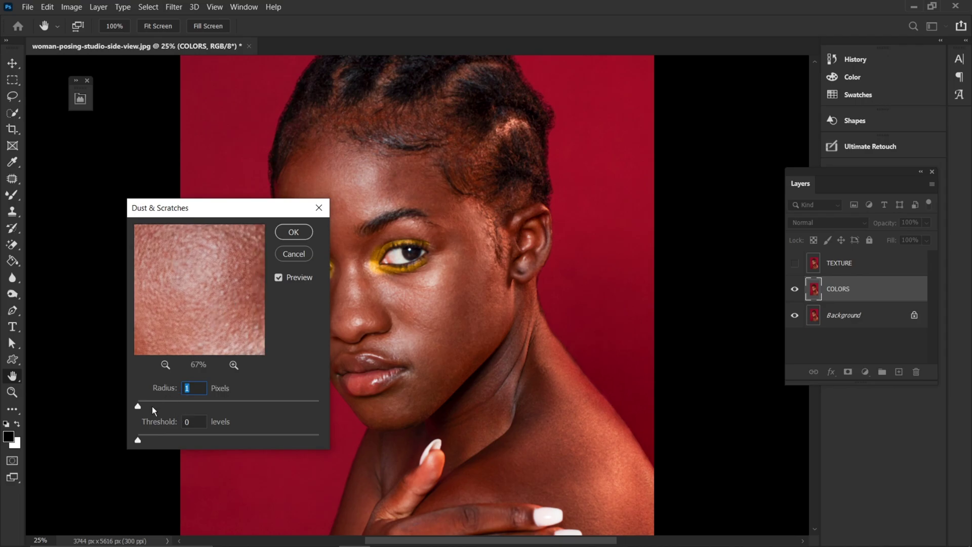
{"action": "left_click", "coordinate": [142, 405]}
{"action": "left_click_drag", "start_coordinate": [144, 405], "coordinate": [151, 405]}
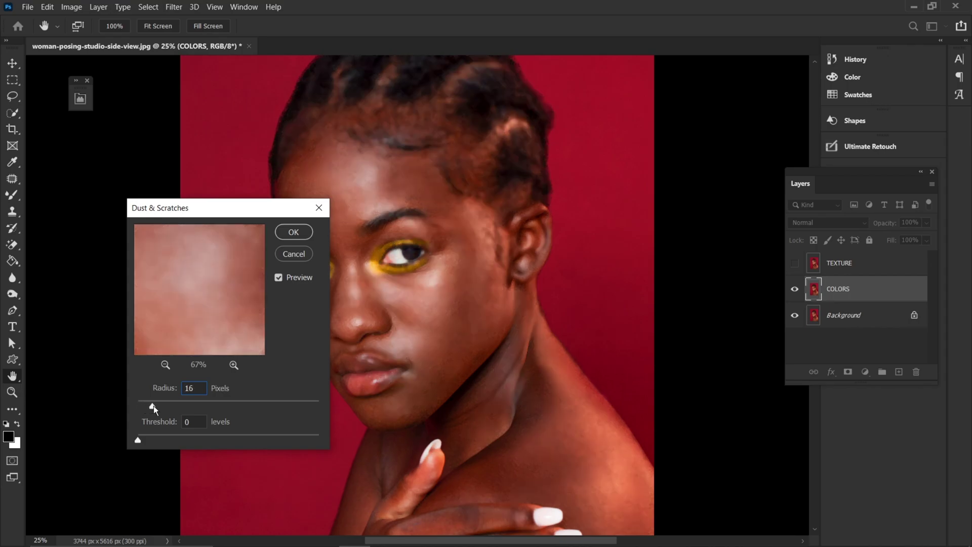
{"action": "left_click", "coordinate": [155, 405]}
{"action": "left_click", "coordinate": [293, 232]}
{"action": "key", "text": "l"}
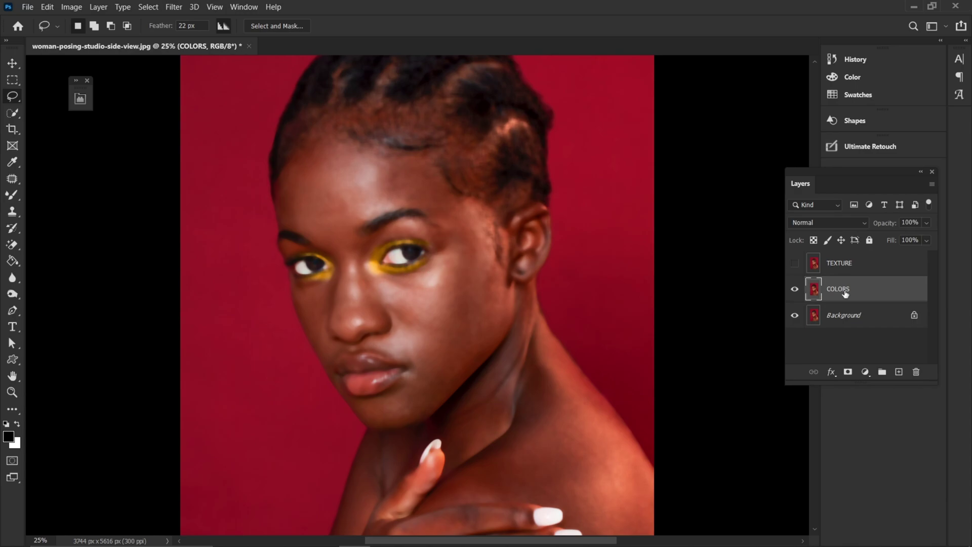
Examine the softened skin on the COLORS layer at several magnifications
{"action": "key", "text": "ctrl+minus"}
{"action": "key", "text": "ctrl+minus"}
{"action": "key", "text": "ctrl+minus"}
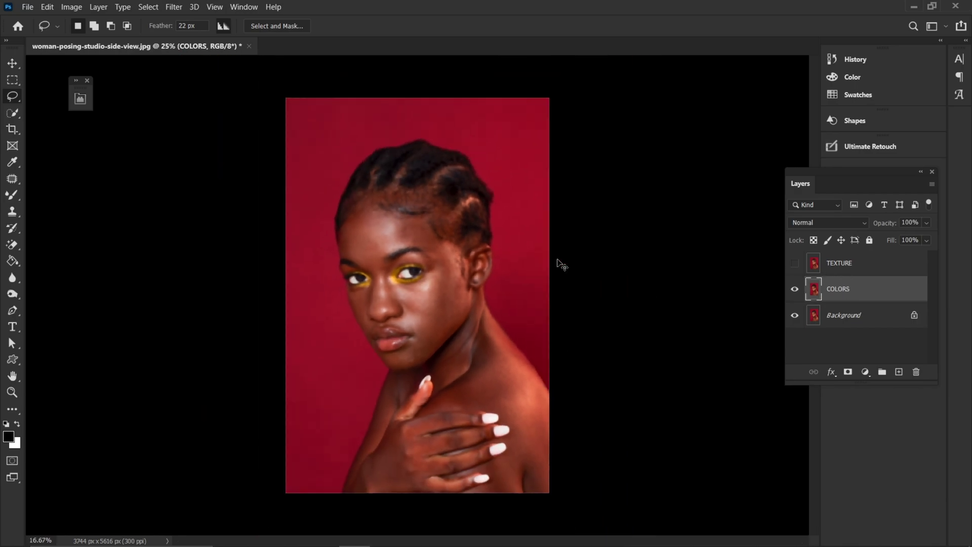
{"action": "key", "text": "ctrl+plus"}
{"action": "key", "text": "ctrl+plus"}
{"action": "key", "text": "ctrl+plus"}
{"action": "key", "text": "ctrl+plus"}
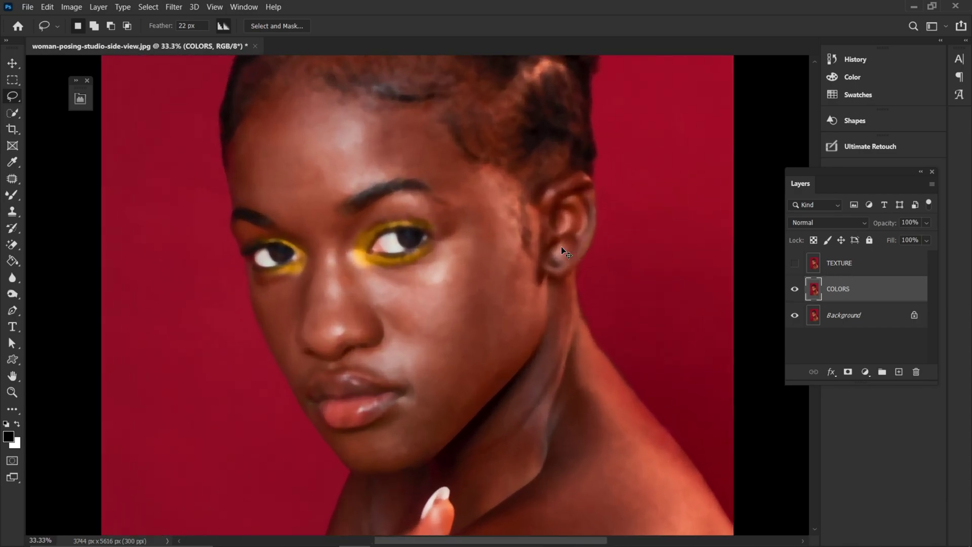
{"action": "key", "text": "ctrl+minus"}
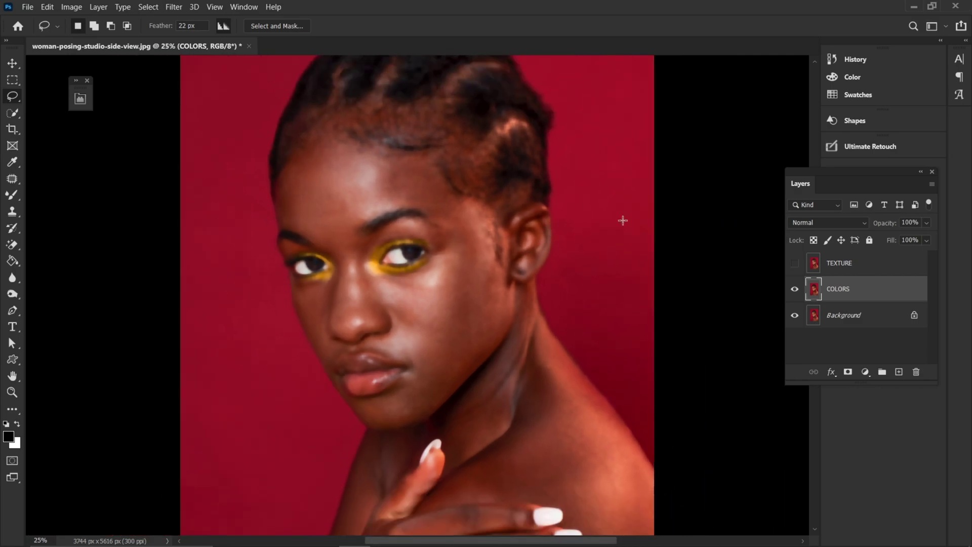
Show the TEXTURE layer and run Apply Image on it with the COLORS layer as source, Subtract blending, scale 2 and offset 128
{"action": "left_click", "coordinate": [845, 264]}
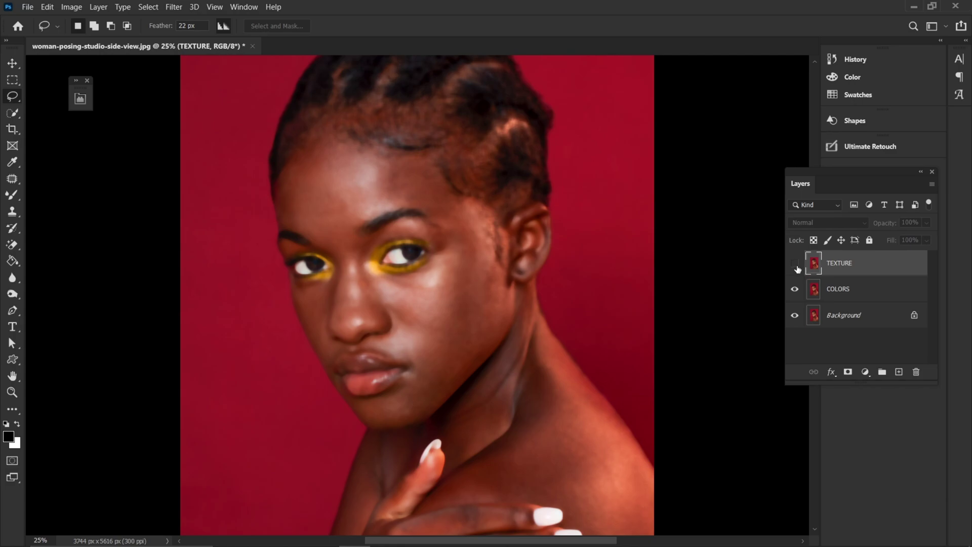
{"action": "left_click", "coordinate": [795, 264]}
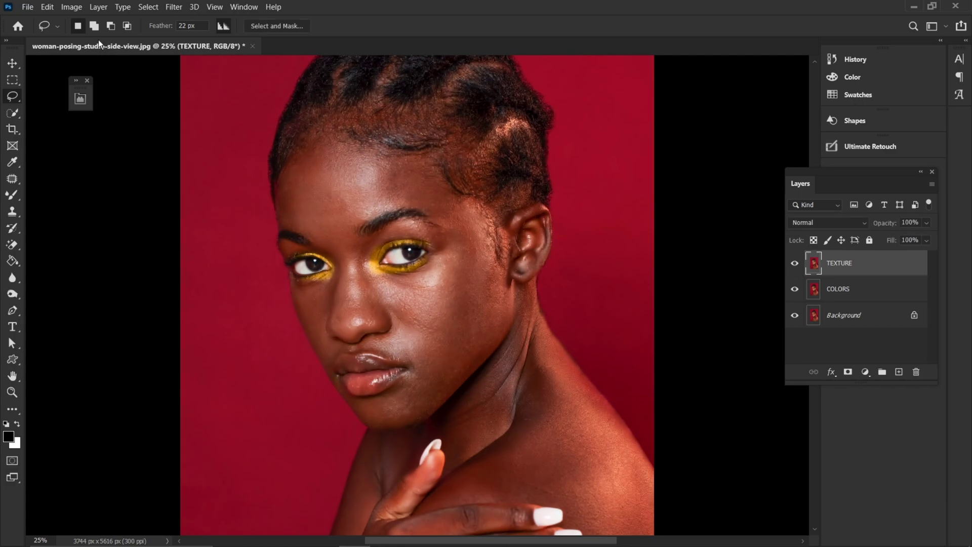
{"action": "left_click", "coordinate": [71, 7]}
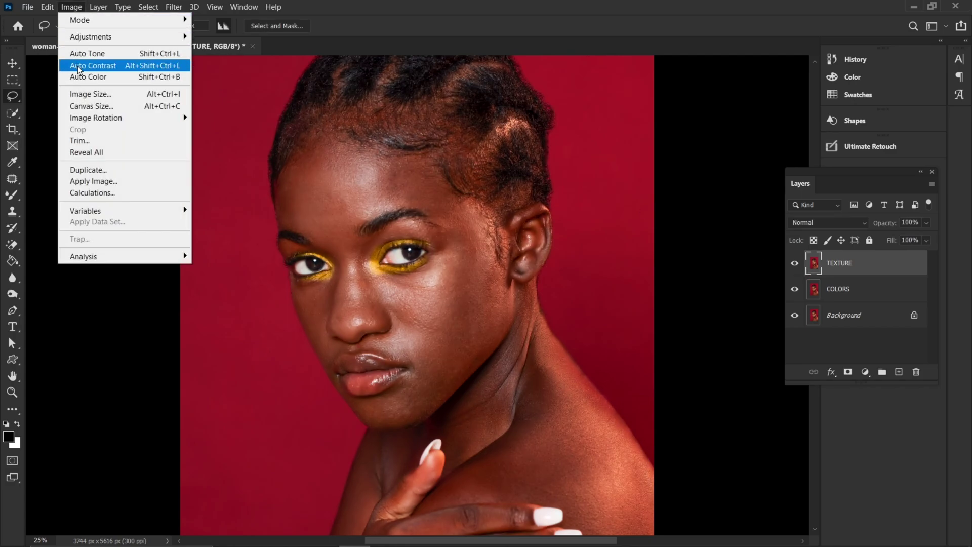
{"action": "left_click", "coordinate": [110, 181]}
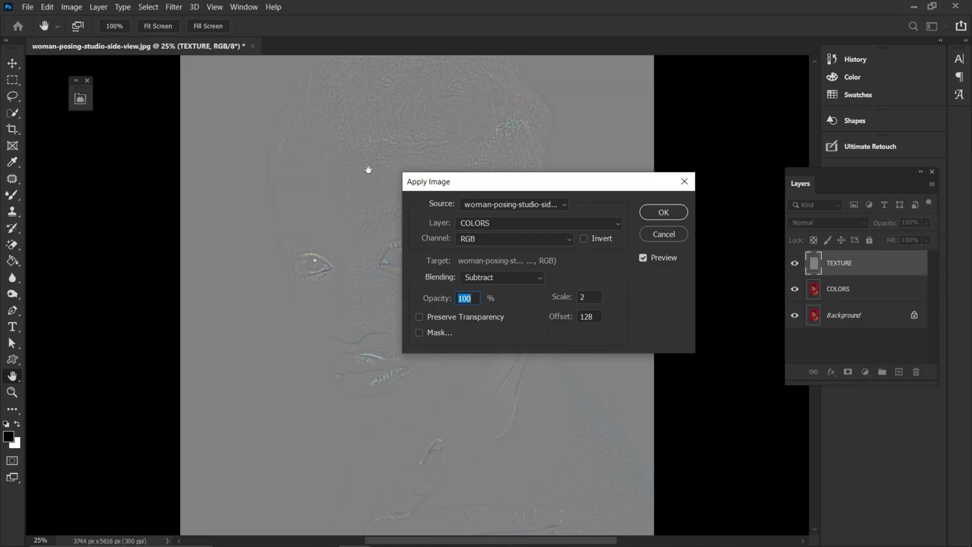
{"action": "left_click", "coordinate": [520, 226]}
{"action": "left_click", "coordinate": [472, 241]}
{"action": "left_click", "coordinate": [489, 223]}
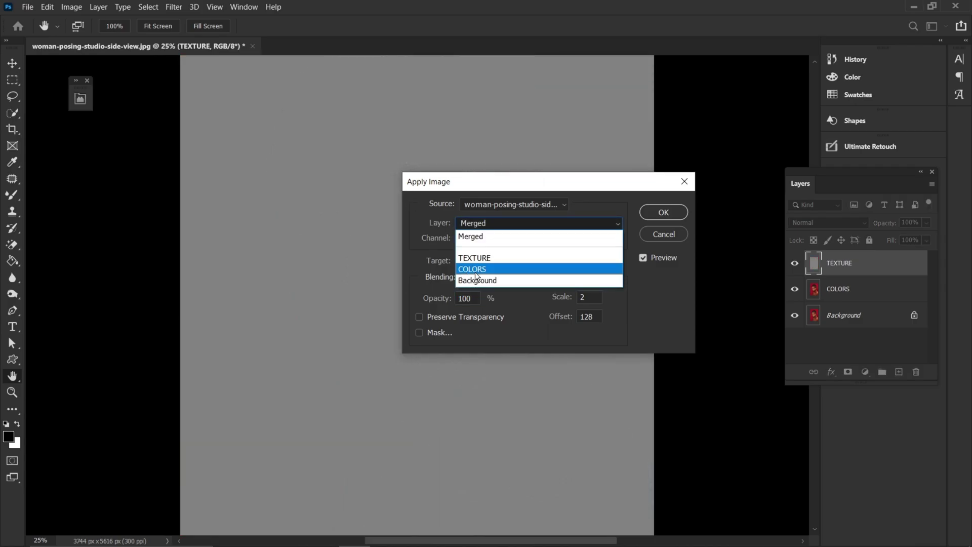
{"action": "left_click", "coordinate": [476, 272]}
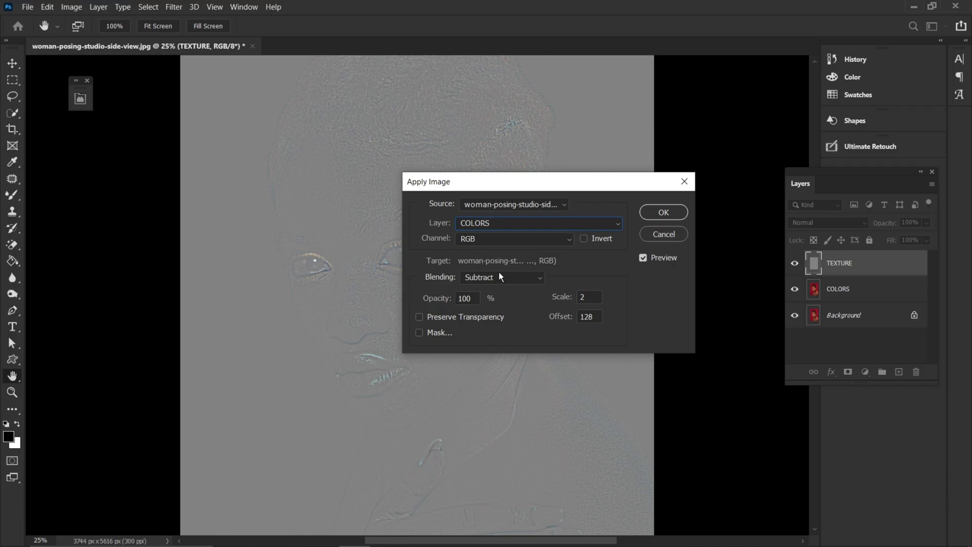
{"action": "left_click", "coordinate": [517, 274]}
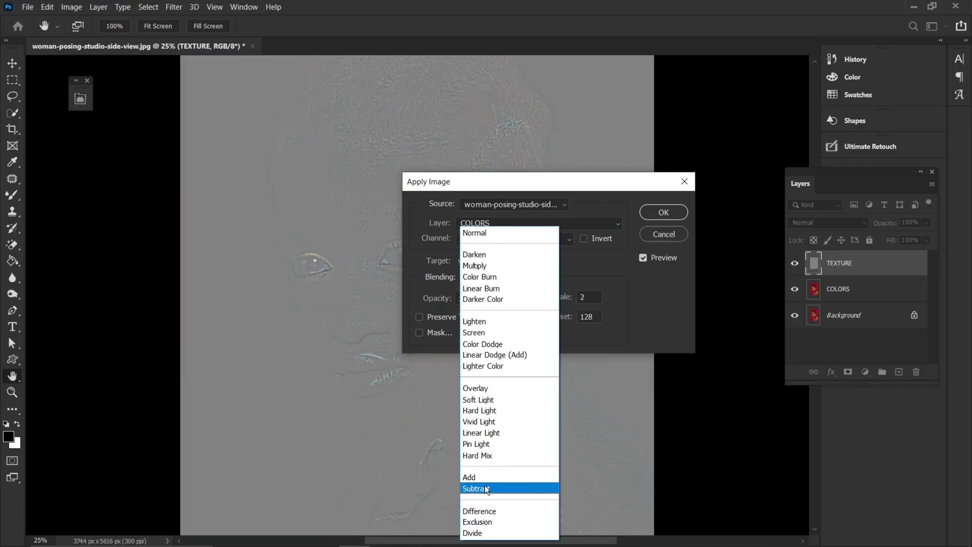
{"action": "left_click", "coordinate": [488, 488]}
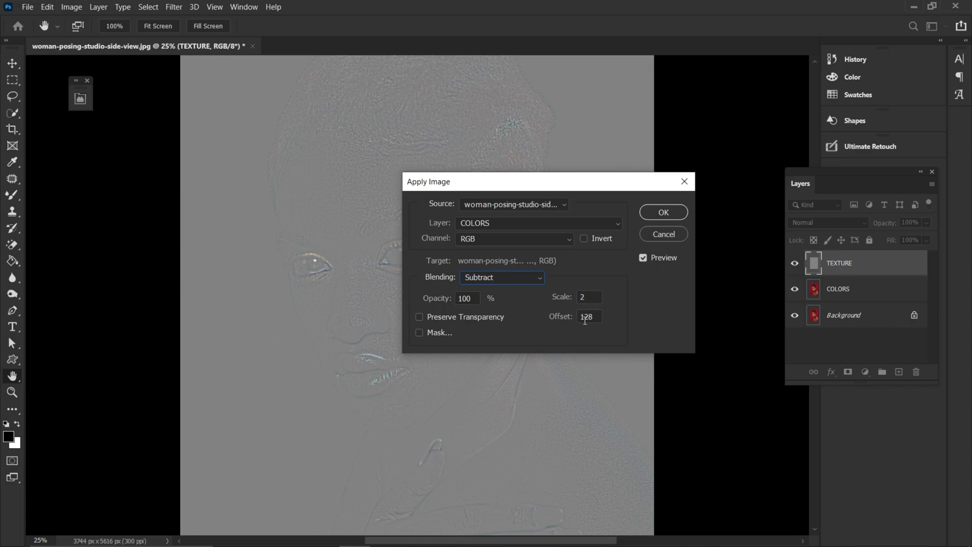
{"action": "left_click", "coordinate": [657, 213]}
{"action": "key", "text": "l"}
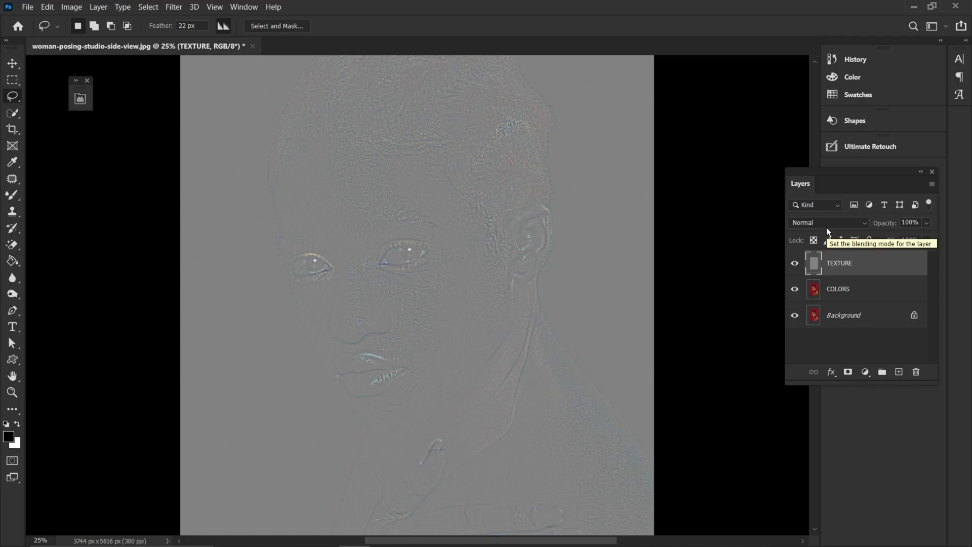
Set the TEXTURE layer's blend mode to Linear Light and group it with the COLORS layer
{"action": "left_click", "coordinate": [830, 226]}
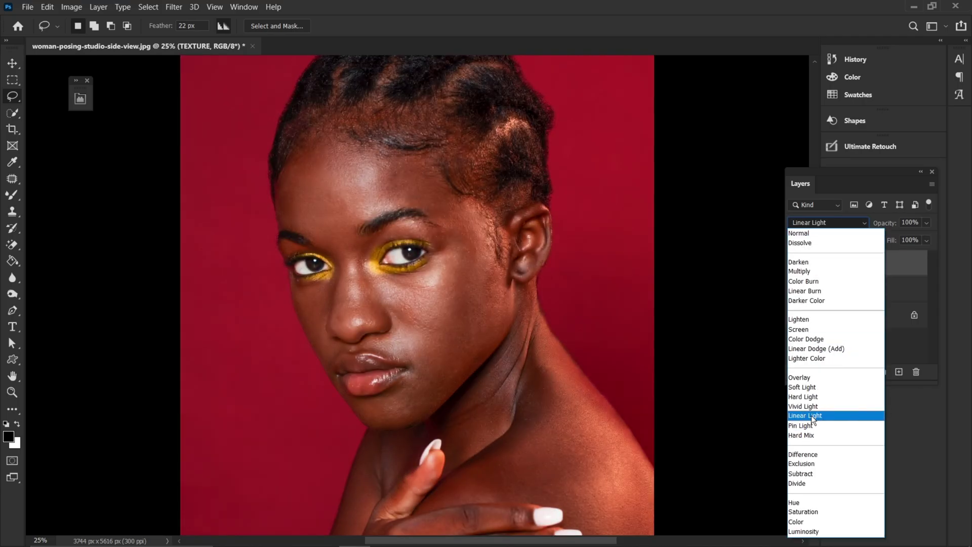
{"action": "left_click", "coordinate": [811, 415]}
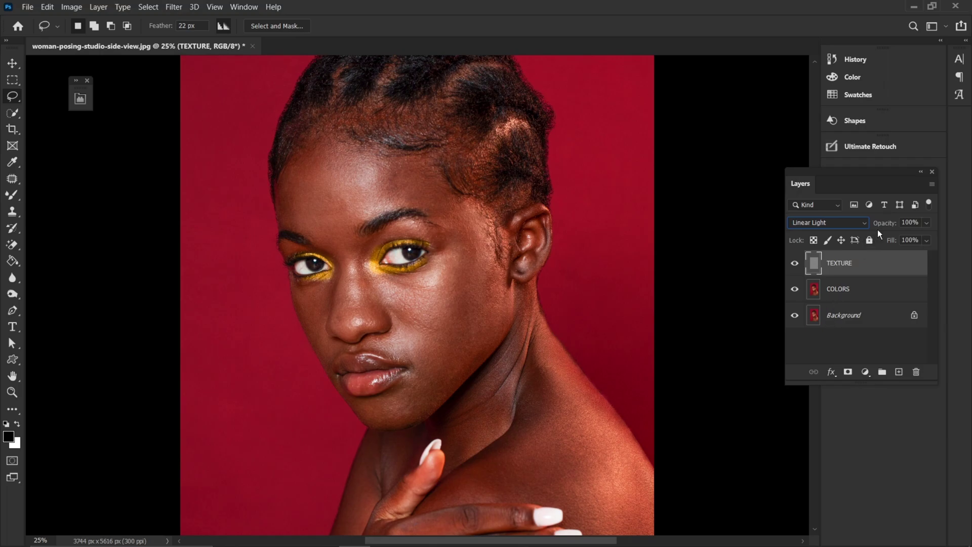
{"action": "left_click", "coordinate": [873, 289], "text": "shift"}
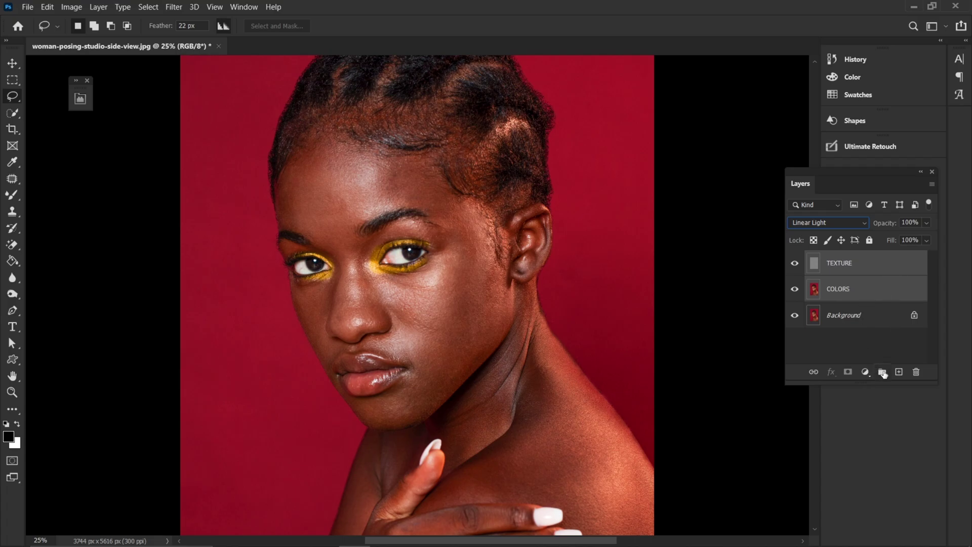
{"action": "left_click_drag", "start_coordinate": [862, 265], "coordinate": [881, 373]}
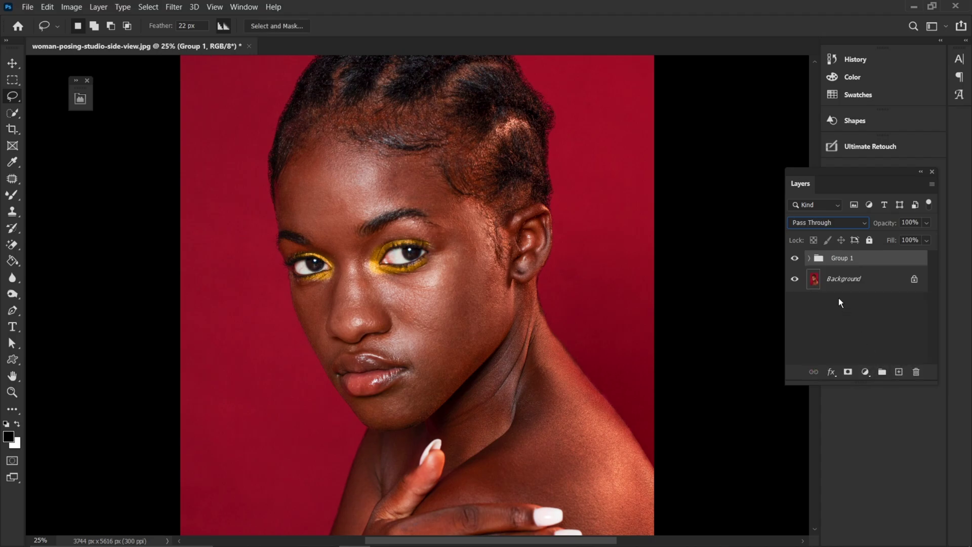
Rename the new layer group as FREQUENCY SEPARATION and expand it to show its layers
{"action": "double_click", "coordinate": [840, 258]}
{"action": "type", "text": "F"}
{"action": "type", "text": "REO"}
{"action": "type", "text": "UENCY SEPA"}
{"action": "type", "text": "RAT"}
{"action": "type", "text": "ION"}
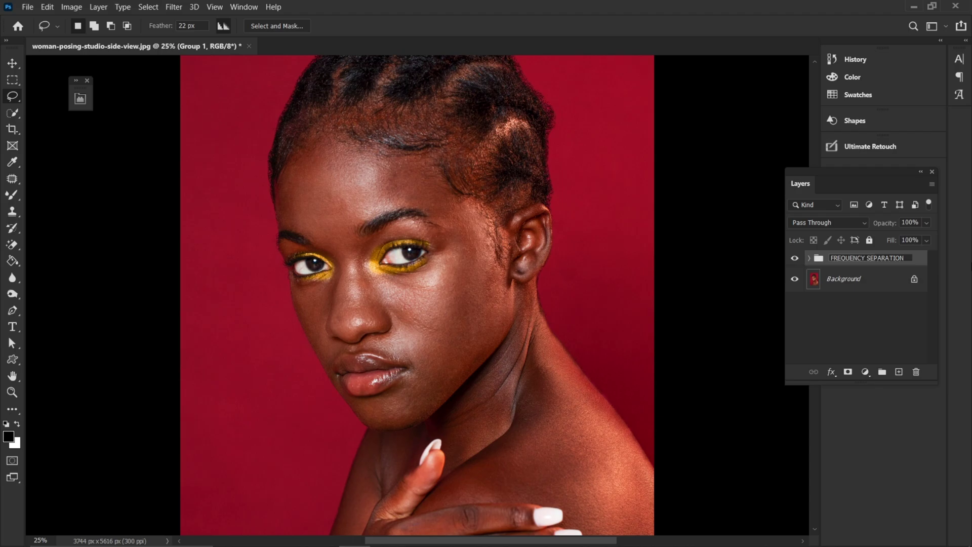
{"action": "key", "text": "Return"}
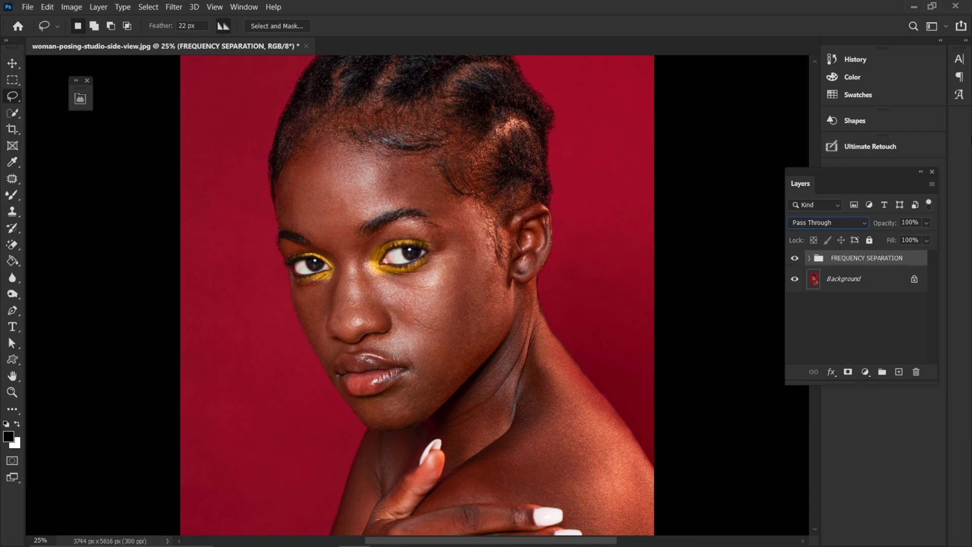
{"action": "left_click", "coordinate": [810, 259]}
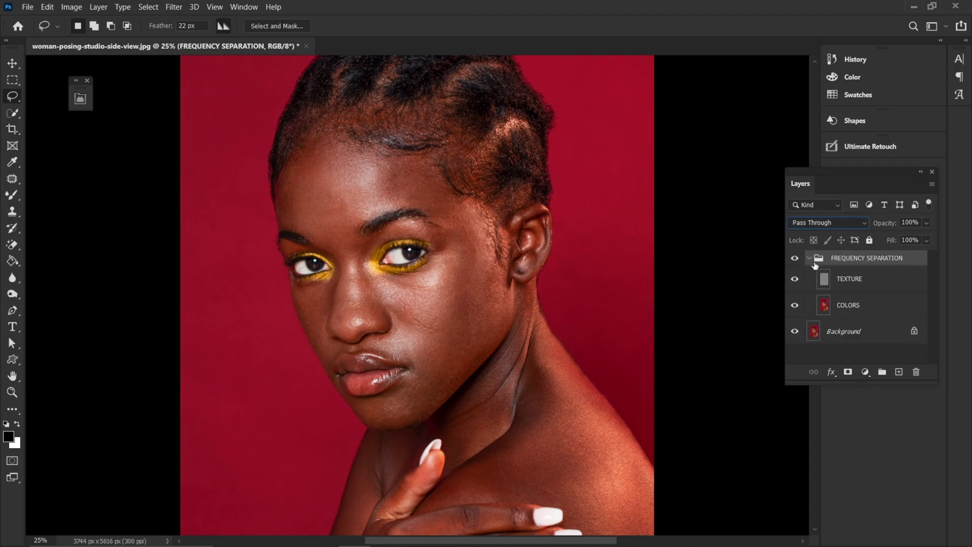
Select the COLORS layer and draw a lasso selection around the forehead skin, from the hairline down to the eyebrows
{"action": "left_click", "coordinate": [847, 305]}
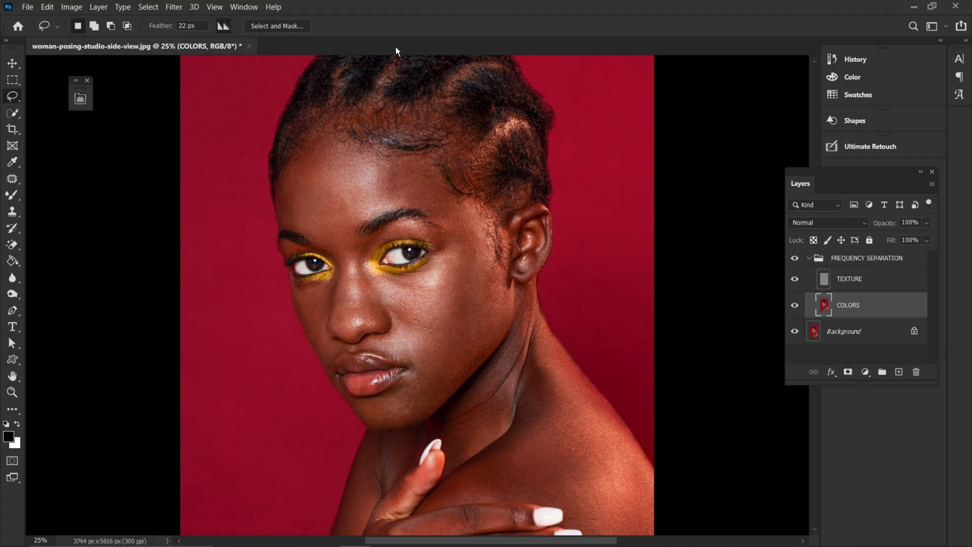
{"action": "key", "text": "ctrl+plus"}
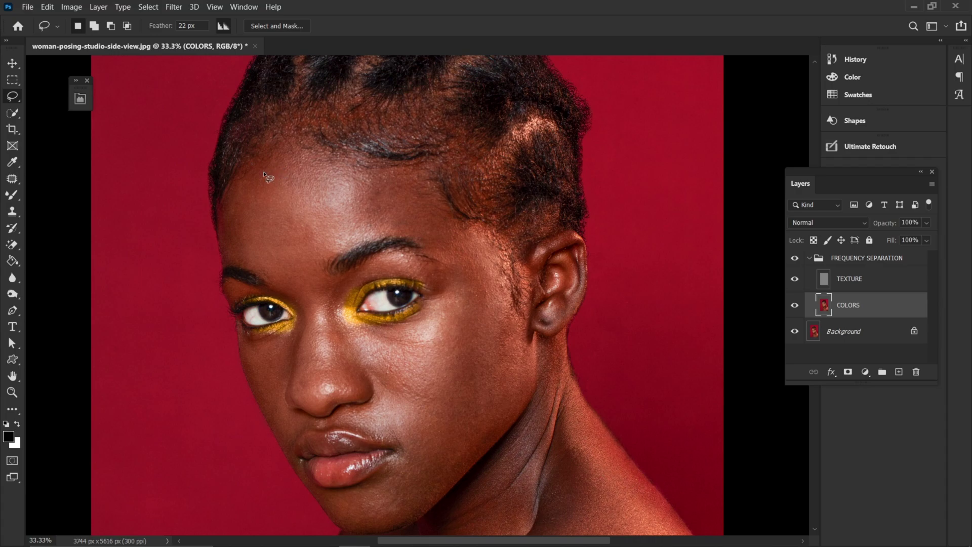
{"action": "left_click_drag", "start_coordinate": [232, 178], "coordinate": [248, 151]}
{"action": "left_click_drag", "start_coordinate": [299, 132], "coordinate": [347, 149]}
{"action": "mouse_move", "coordinate": [418, 168]}
{"action": "left_mouse_down"}
{"action": "mouse_move", "coordinate": [448, 211]}
{"action": "mouse_move", "coordinate": [442, 242]}
{"action": "mouse_move", "coordinate": [394, 235]}
{"action": "mouse_move", "coordinate": [353, 245]}
{"action": "mouse_move", "coordinate": [338, 261]}
{"action": "mouse_move", "coordinate": [242, 268]}
{"action": "mouse_move", "coordinate": [219, 243]}
{"action": "mouse_move", "coordinate": [218, 175]}
{"action": "left_mouse_up"}
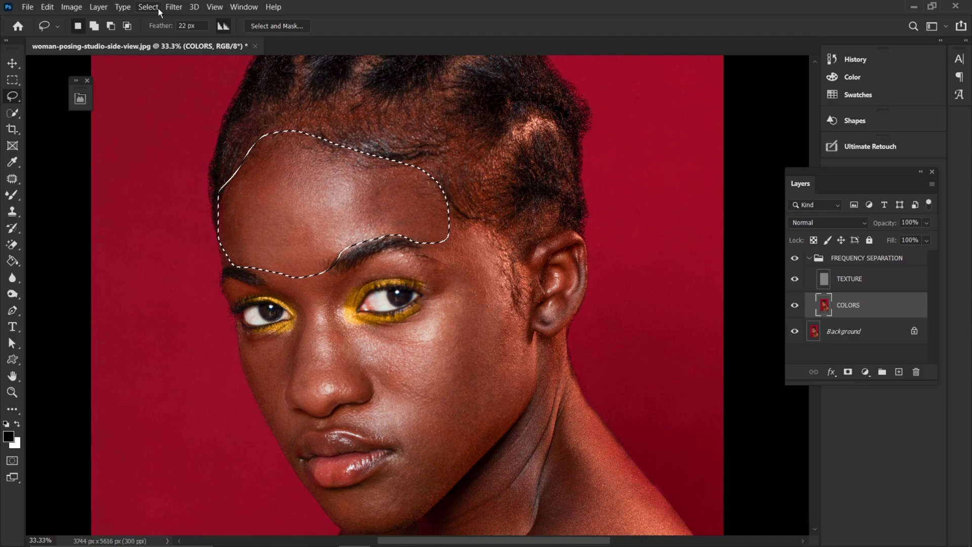
Smooth the selected forehead skin with a Gaussian Blur of 49.8 pixels radius
{"action": "left_click", "coordinate": [173, 6]}
{"action": "mouse_move", "coordinate": [197, 153]}
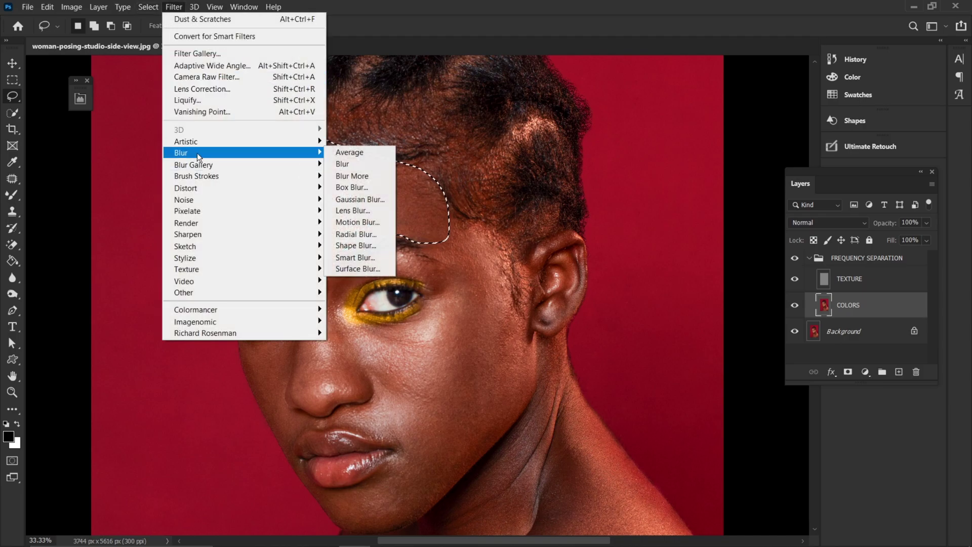
{"action": "left_click", "coordinate": [369, 199]}
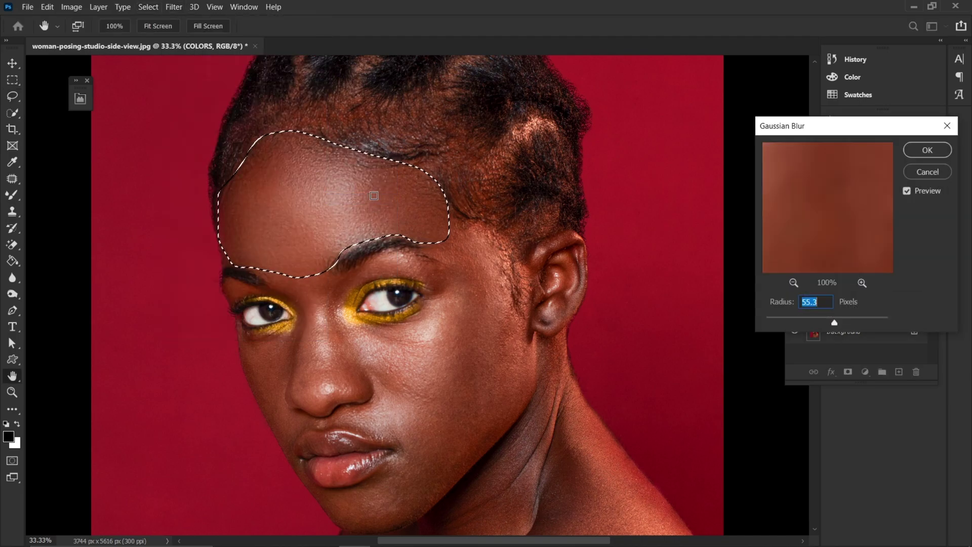
{"action": "key", "text": "ctrl+plus"}
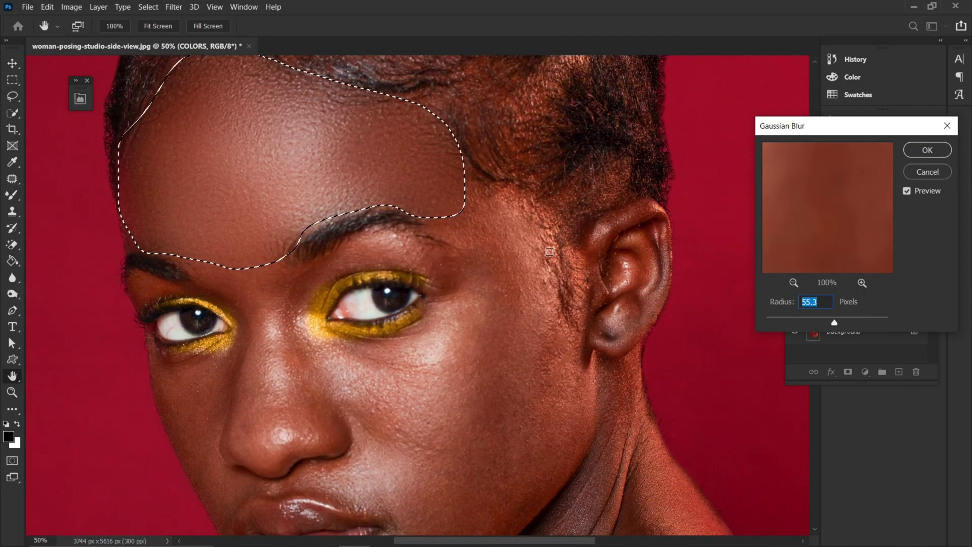
{"action": "mouse_move", "coordinate": [834, 322]}
{"action": "left_mouse_down"}
{"action": "mouse_move", "coordinate": [768, 323]}
{"action": "mouse_move", "coordinate": [822, 318]}
{"action": "mouse_move", "coordinate": [835, 327]}
{"action": "left_mouse_up"}
{"action": "left_click", "coordinate": [938, 151]}
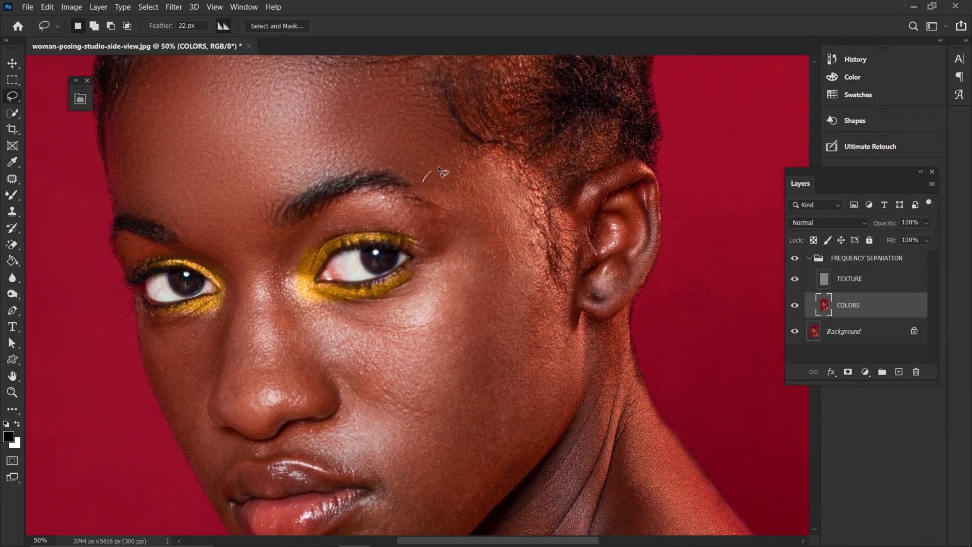
Draw a lasso selection around the large cheek on the ear side, from the temple down to the jaw and beside the nose
{"action": "left_click_drag", "start_coordinate": [485, 152], "coordinate": [524, 164]}
{"action": "mouse_move", "coordinate": [580, 343]}
{"action": "left_mouse_down"}
{"action": "mouse_move", "coordinate": [550, 442]}
{"action": "mouse_move", "coordinate": [482, 513]}
{"action": "mouse_move", "coordinate": [436, 531]}
{"action": "mouse_move", "coordinate": [400, 486]}
{"action": "left_mouse_up"}
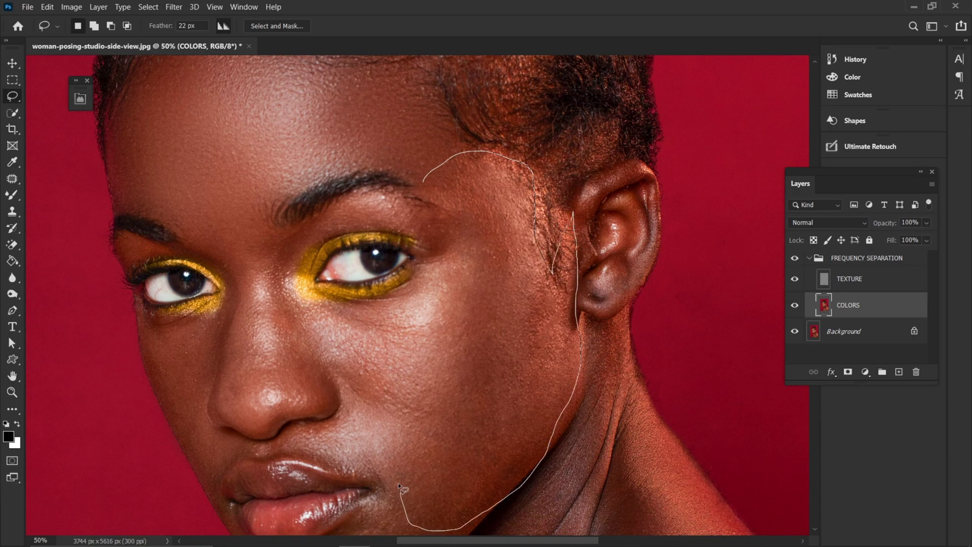
{"action": "mouse_move", "coordinate": [322, 431]}
{"action": "left_mouse_down"}
{"action": "mouse_move", "coordinate": [302, 317]}
{"action": "mouse_move", "coordinate": [417, 268]}
{"action": "mouse_move", "coordinate": [431, 205]}
{"action": "left_mouse_up"}
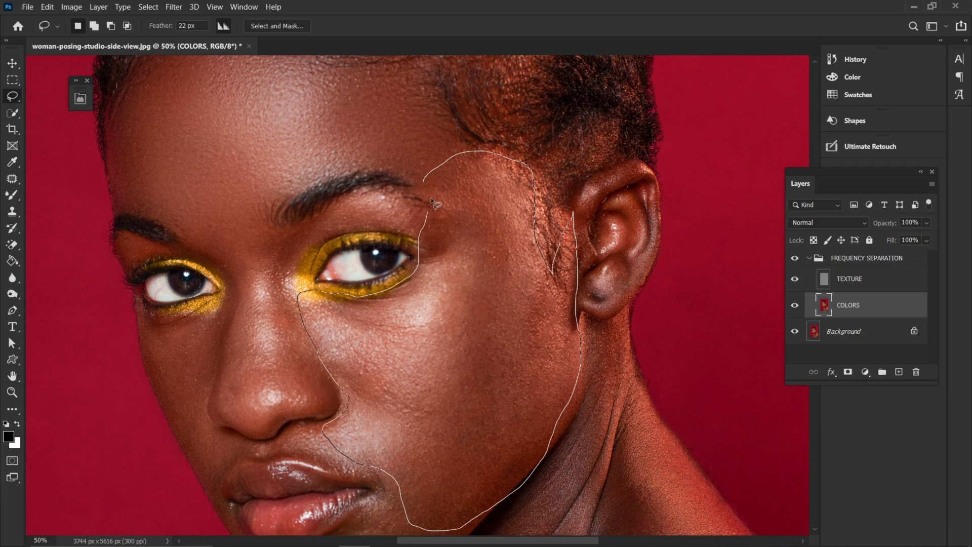
Apply a Gaussian Blur of 52.4 pixels radius to the selected cheek, and deselect it
{"action": "left_click", "coordinate": [174, 6]}
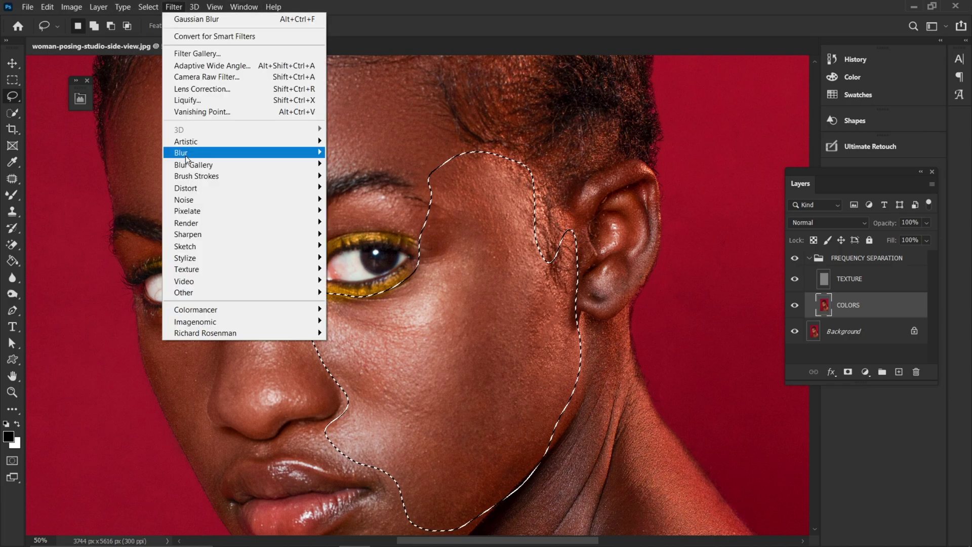
{"action": "mouse_move", "coordinate": [185, 154]}
{"action": "left_click", "coordinate": [362, 195]}
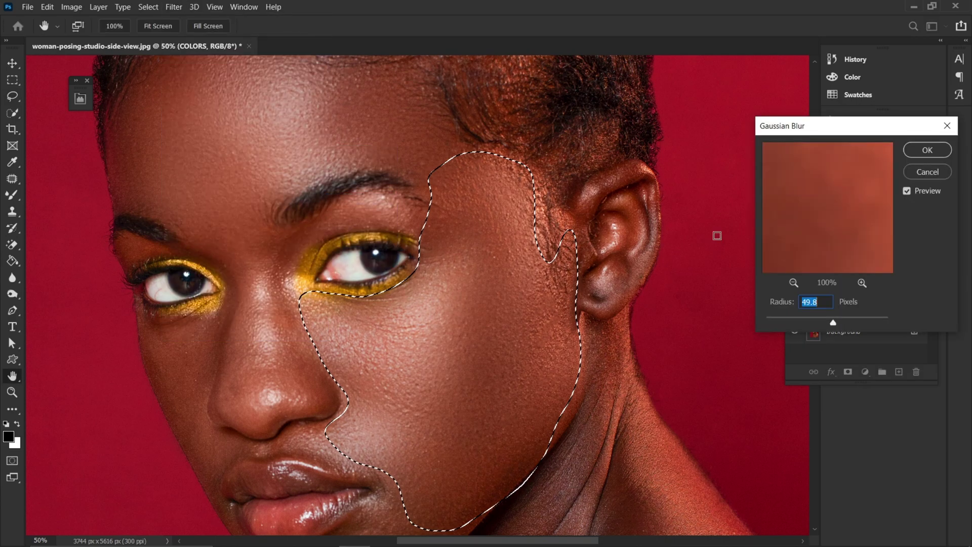
{"action": "left_click_drag", "start_coordinate": [836, 320], "coordinate": [830, 322]}
{"action": "left_click", "coordinate": [830, 323]}
{"action": "left_click_drag", "start_coordinate": [830, 324], "coordinate": [832, 325]}
{"action": "left_click_drag", "start_coordinate": [837, 325], "coordinate": [833, 324]}
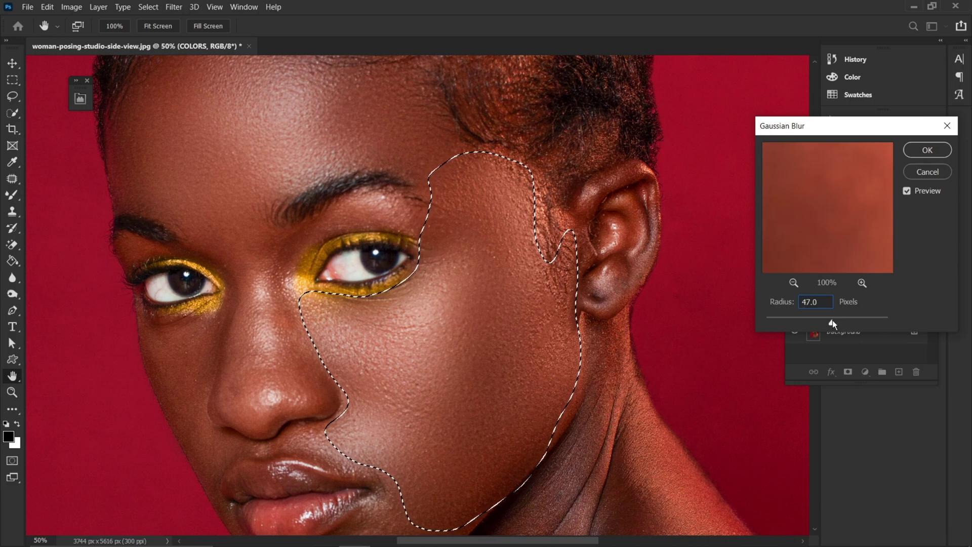
{"action": "left_click_drag", "start_coordinate": [834, 325], "coordinate": [833, 324]}
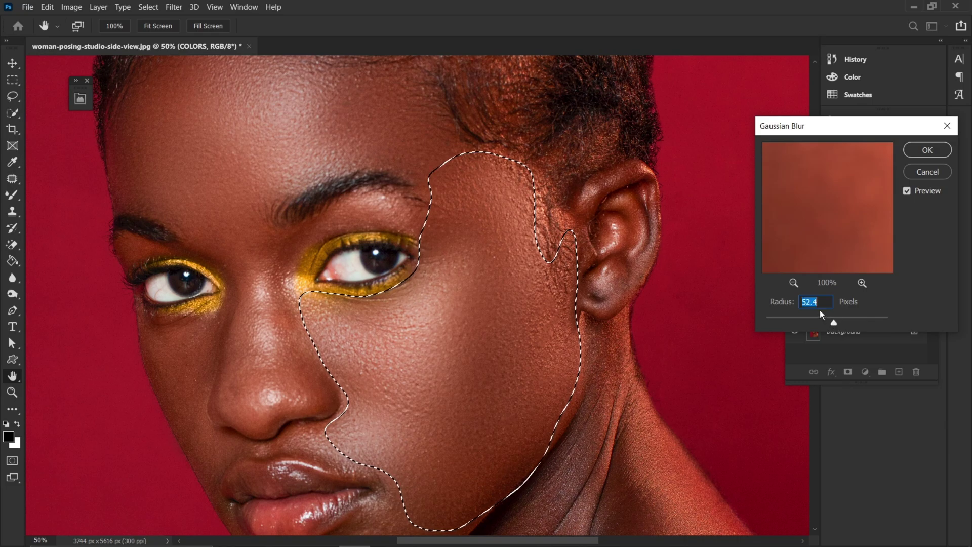
{"action": "left_click", "coordinate": [926, 150]}
{"action": "key", "text": "l"}
{"action": "key", "text": "ctrl+d"}
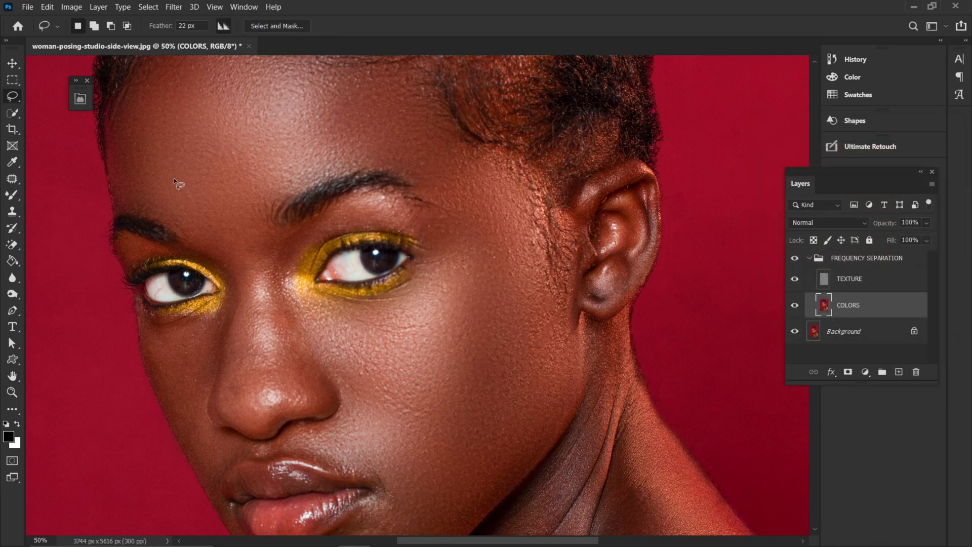
Draw a lasso selection around the chin, following the lower lip and the jawline
{"action": "left_click_drag", "start_coordinate": [334, 370], "coordinate": [451, 387]}
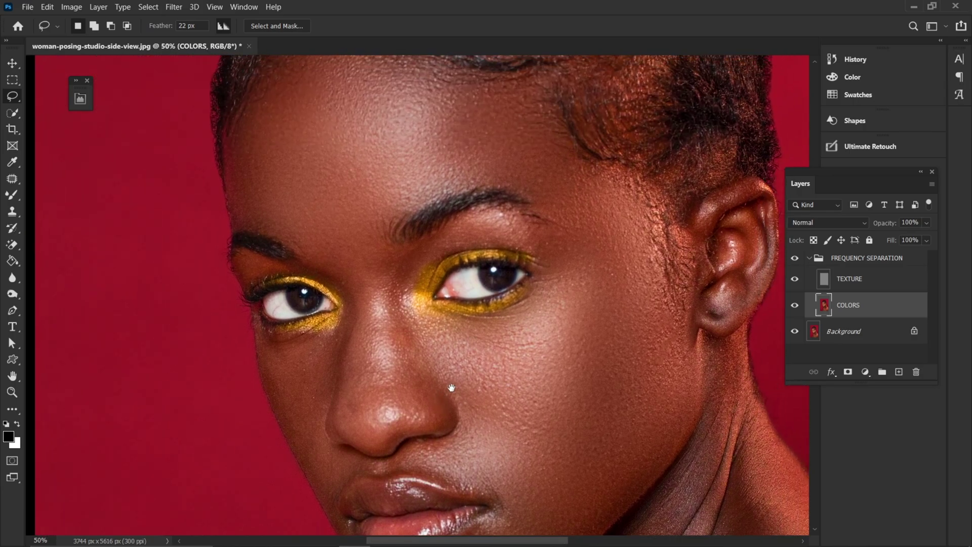
{"action": "left_click_drag", "start_coordinate": [456, 343], "coordinate": [460, 223]}
{"action": "left_click_drag", "start_coordinate": [371, 276], "coordinate": [293, 209]}
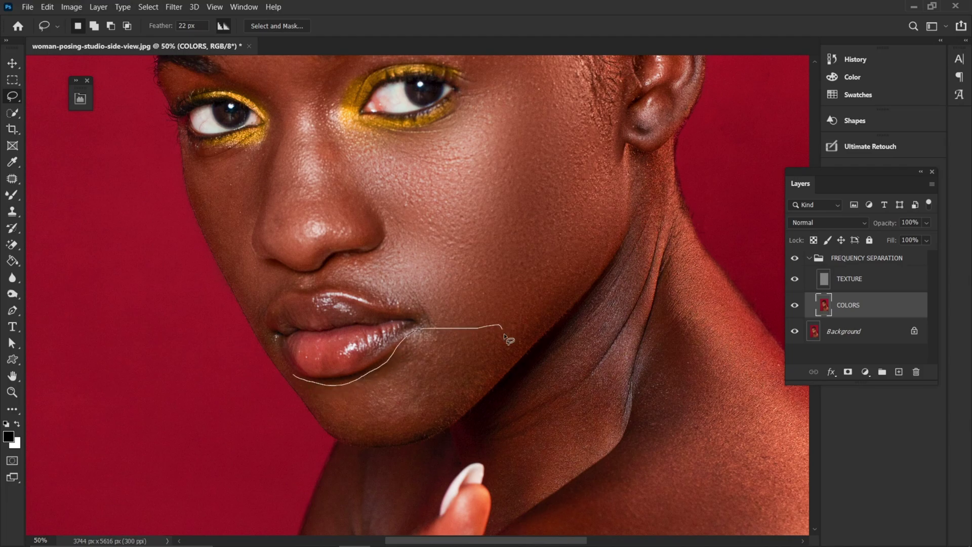
{"action": "mouse_move", "coordinate": [458, 405]}
{"action": "left_mouse_down"}
{"action": "mouse_move", "coordinate": [413, 436]}
{"action": "mouse_move", "coordinate": [336, 426]}
{"action": "mouse_move", "coordinate": [304, 393]}
{"action": "left_mouse_up"}
{"action": "left_click_drag", "start_coordinate": [376, 399], "coordinate": [372, 394]}
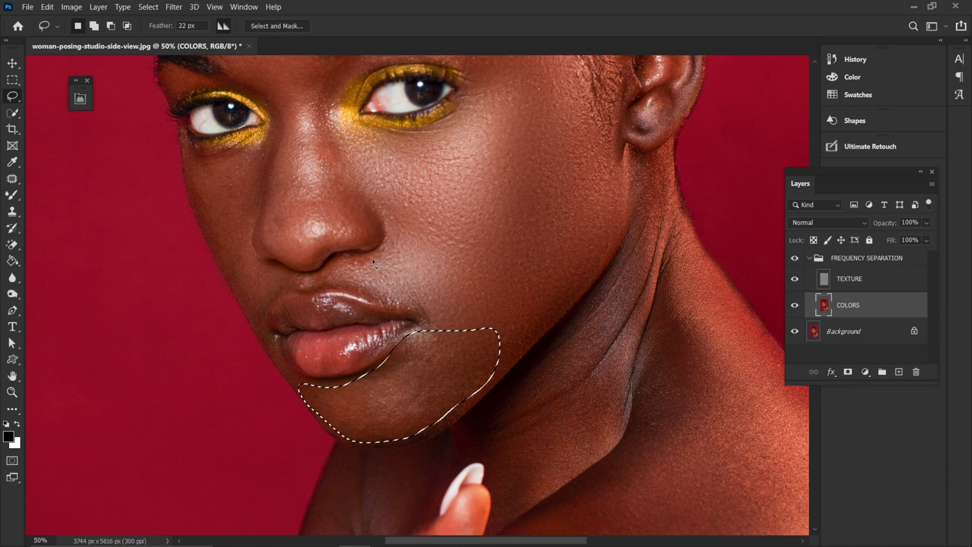
Apply a Gaussian Blur of 34.6 pixels radius to the selected chin, and deselect it
{"action": "left_click", "coordinate": [173, 6]}
{"action": "mouse_move", "coordinate": [227, 152]}
{"action": "left_click", "coordinate": [379, 202]}
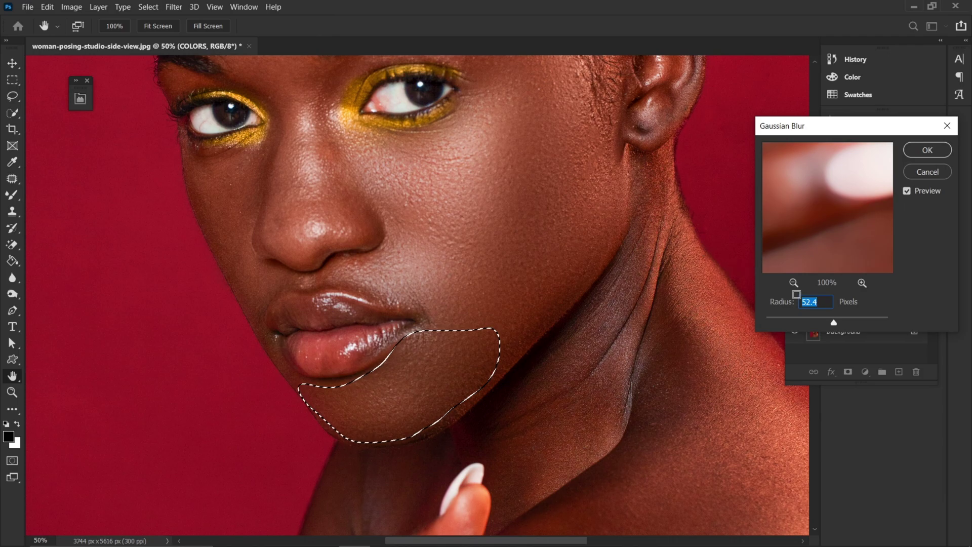
{"action": "left_click_drag", "start_coordinate": [834, 321], "coordinate": [826, 323]}
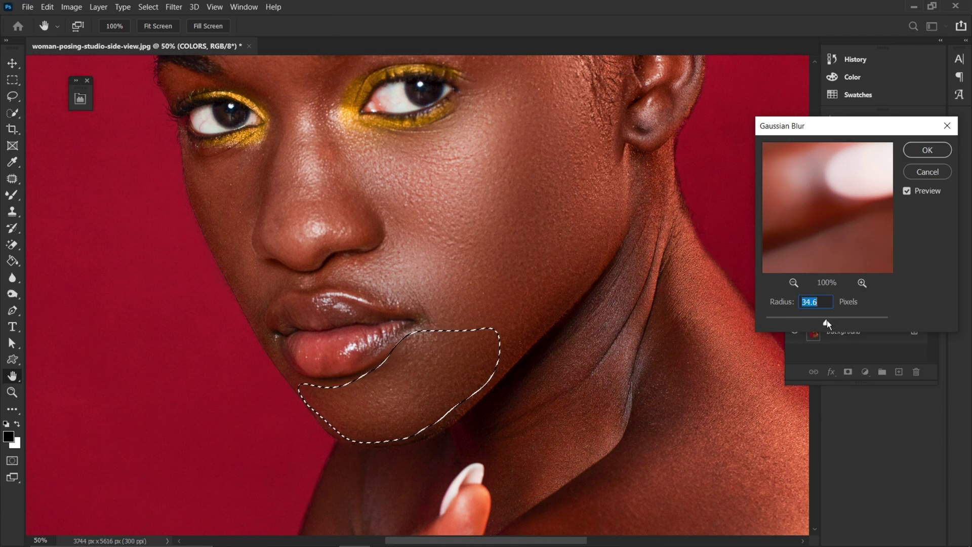
{"action": "left_click", "coordinate": [921, 151]}
{"action": "left_click_drag", "start_coordinate": [248, 201], "coordinate": [297, 258]}
{"action": "key", "text": "ctrl+d"}
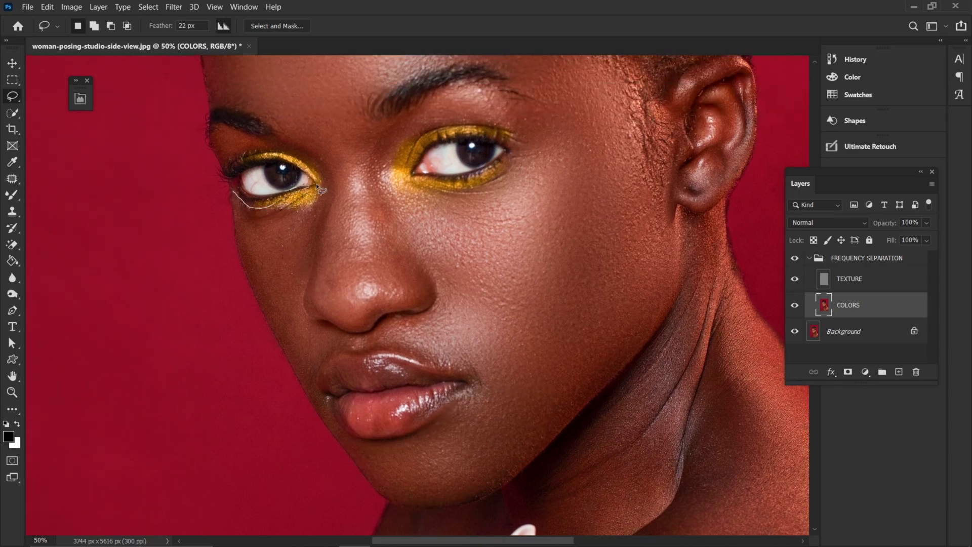
Lasso the narrow far cheek between the eye, nose and mouth corner, blur it with a 34.6 pixels Gaussian Blur, and deselect
{"action": "mouse_move", "coordinate": [318, 205]}
{"action": "left_mouse_down"}
{"action": "mouse_move", "coordinate": [306, 322]}
{"action": "mouse_move", "coordinate": [324, 324]}
{"action": "left_mouse_up"}
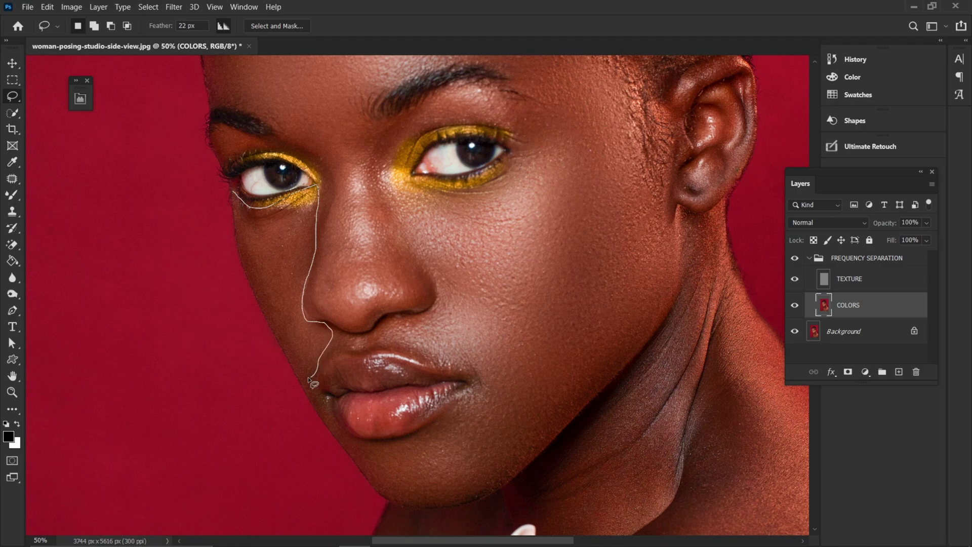
{"action": "mouse_move", "coordinate": [308, 377]}
{"action": "left_mouse_down"}
{"action": "mouse_move", "coordinate": [259, 306]}
{"action": "mouse_move", "coordinate": [242, 212]}
{"action": "left_mouse_up"}
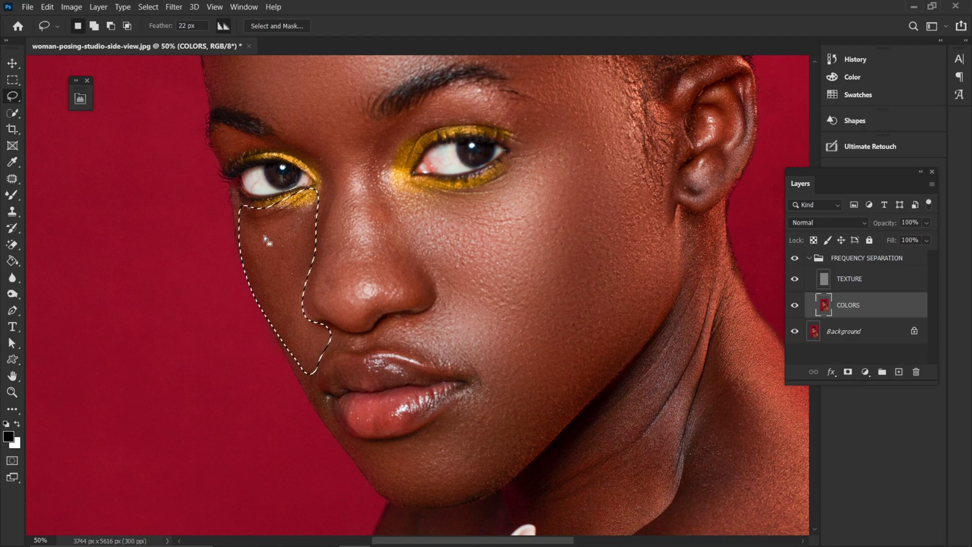
{"action": "left_click", "coordinate": [173, 7]}
{"action": "mouse_move", "coordinate": [187, 153]}
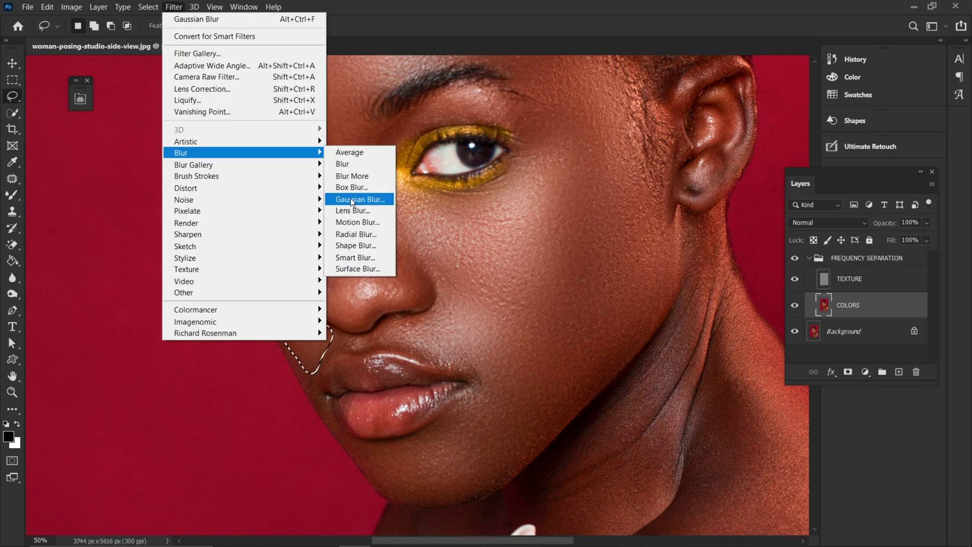
{"action": "left_click", "coordinate": [351, 199]}
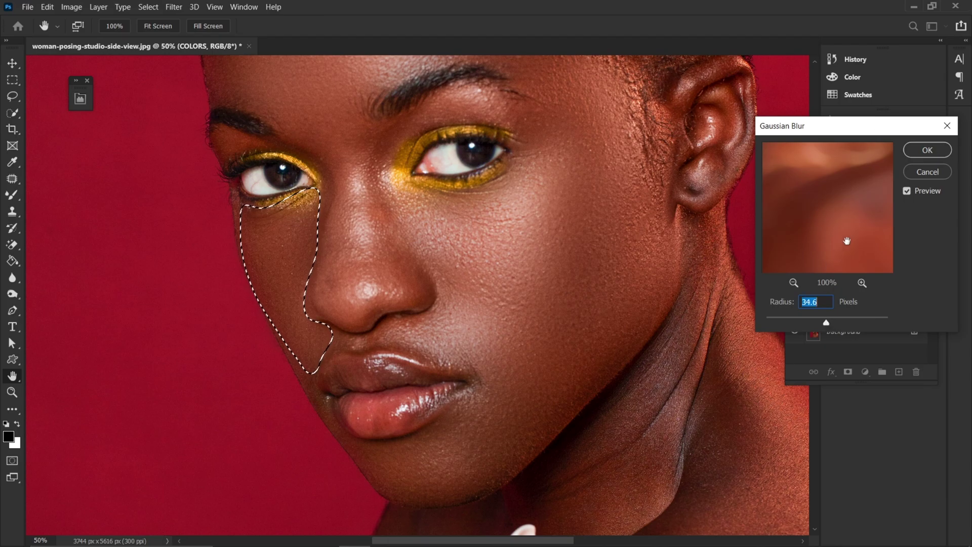
{"action": "left_click", "coordinate": [927, 149]}
{"action": "key", "text": "ctrl+d"}
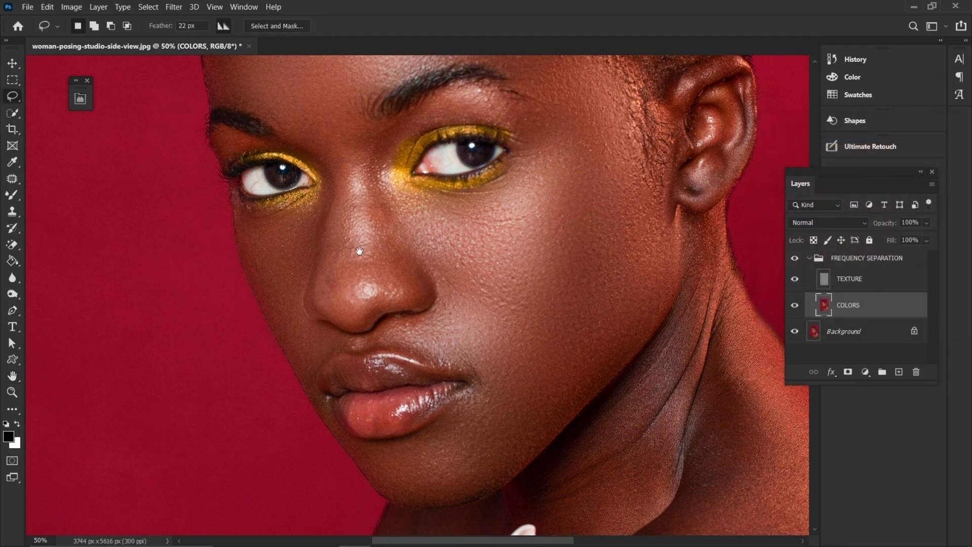
Draw a lasso selection around the nose, from between the eyebrows down to the nostrils
{"action": "left_click_drag", "start_coordinate": [359, 250], "coordinate": [385, 348]}
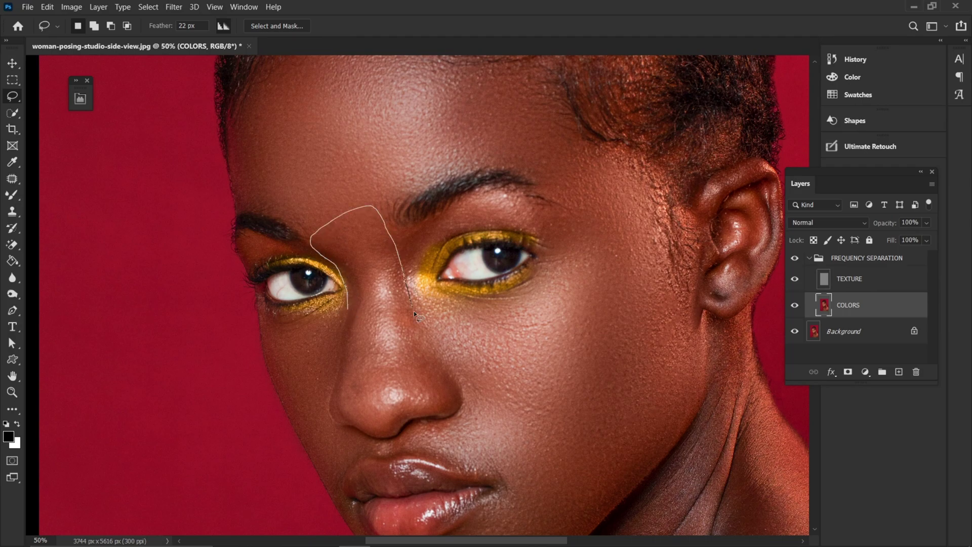
{"action": "mouse_move", "coordinate": [444, 373]}
{"action": "left_mouse_down"}
{"action": "mouse_move", "coordinate": [451, 404]}
{"action": "mouse_move", "coordinate": [424, 412]}
{"action": "left_mouse_up"}
{"action": "left_click_drag", "start_coordinate": [363, 430], "coordinate": [347, 310]}
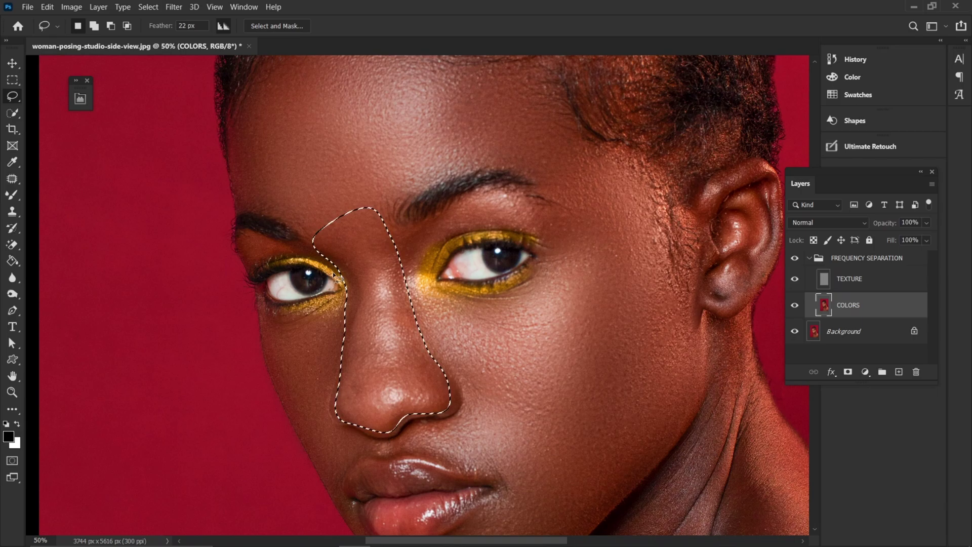
Apply a Gaussian Blur of 33.2 pixels radius to the selected nose, and deselect it
{"action": "left_click", "coordinate": [174, 7]}
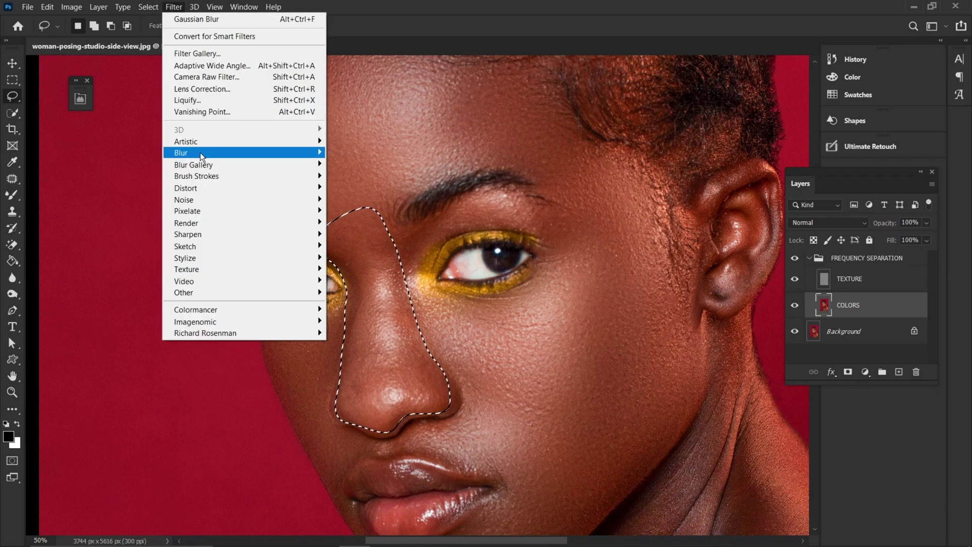
{"action": "mouse_move", "coordinate": [199, 153]}
{"action": "left_click", "coordinate": [357, 199]}
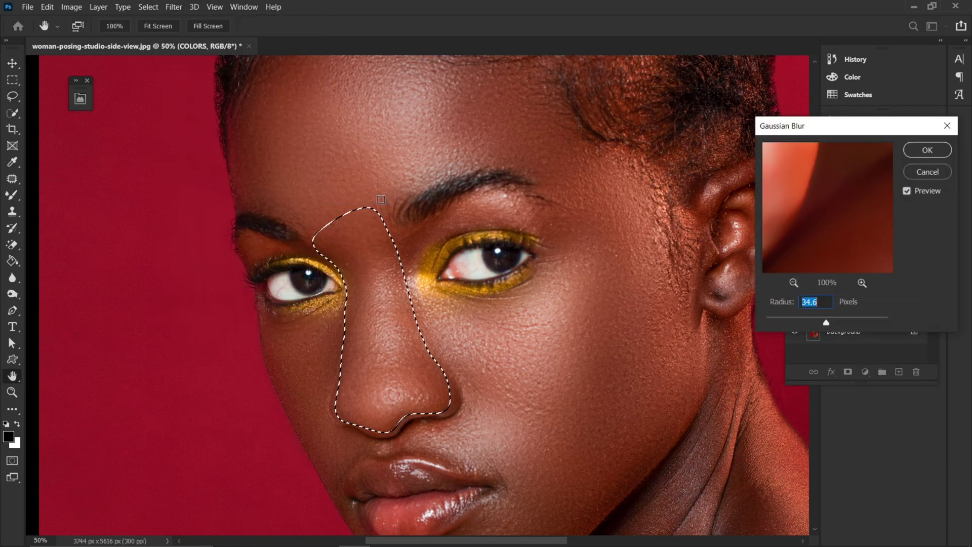
{"action": "left_click", "coordinate": [827, 323]}
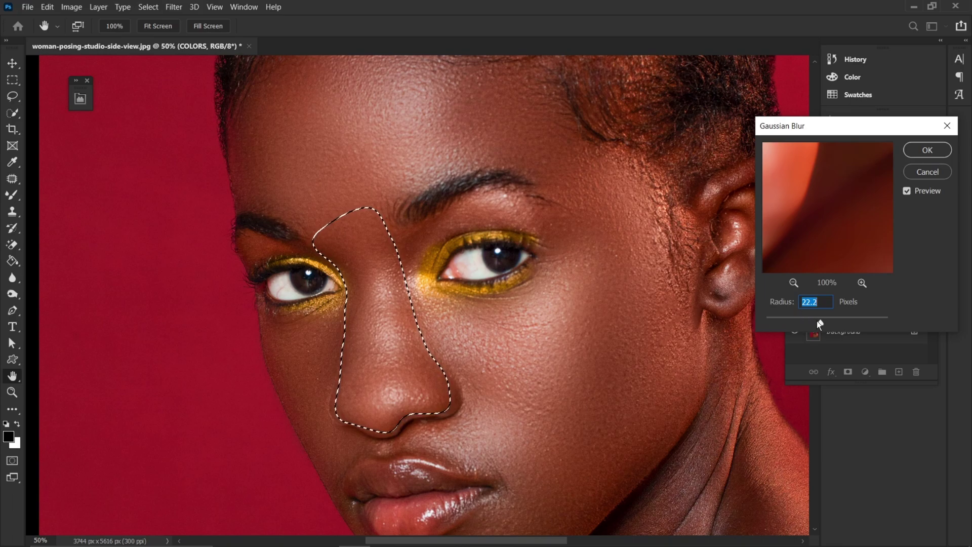
{"action": "left_click_drag", "start_coordinate": [816, 321], "coordinate": [826, 324]}
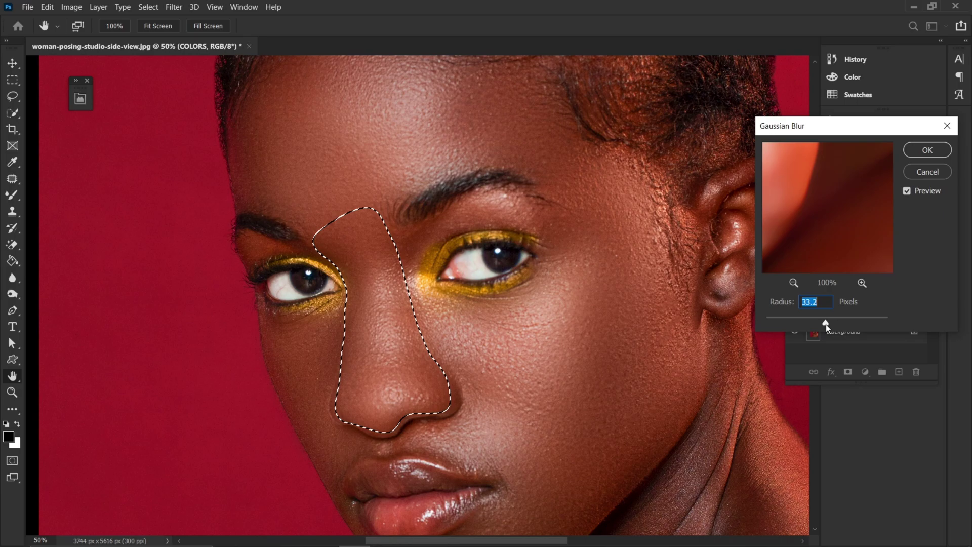
{"action": "left_click", "coordinate": [926, 151]}
{"action": "key", "text": "ctrl+d"}
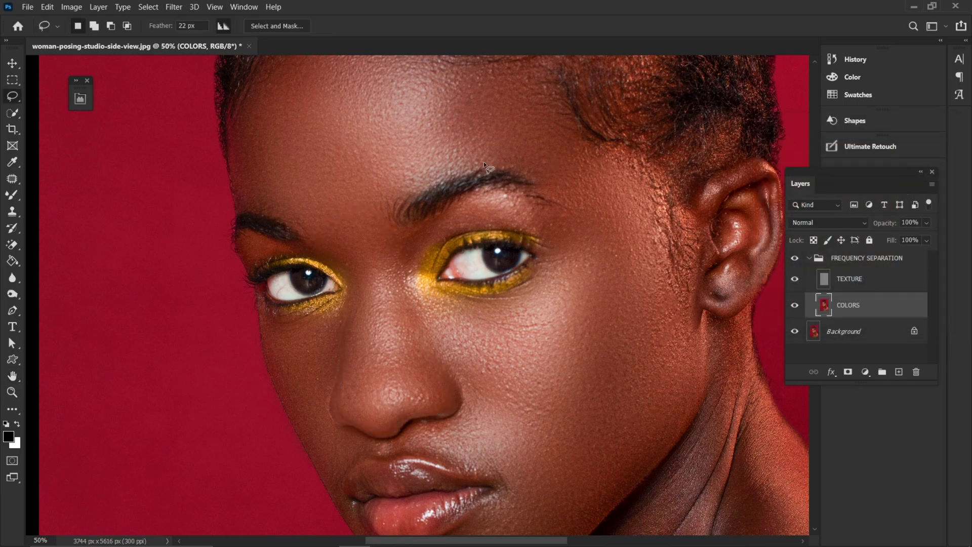
Lasso the skin between the eyebrow and yellow eyeshadow on the ear-side eye, apply the last-used Gaussian Blur to it, and deselect
{"action": "left_click_drag", "start_coordinate": [426, 229], "coordinate": [429, 228]}
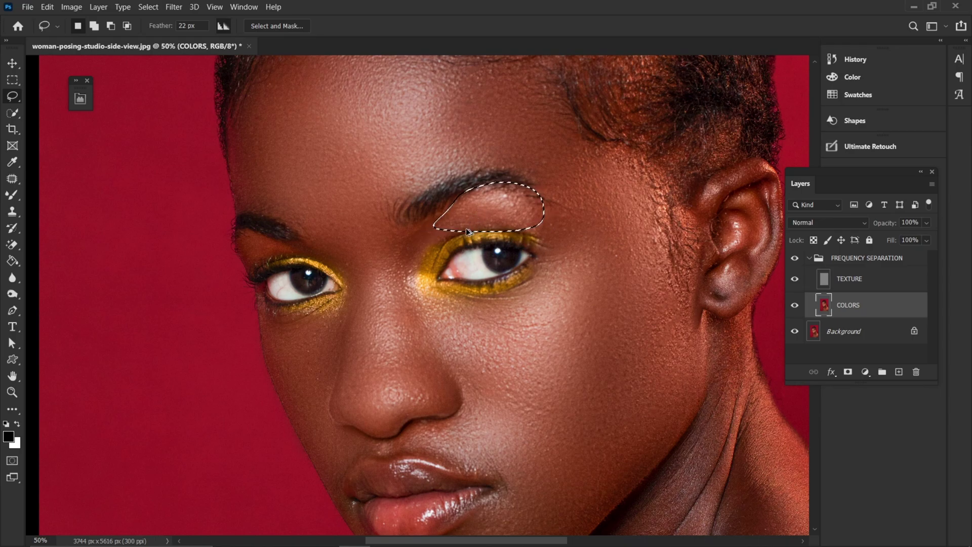
{"action": "key", "text": "ctrl+alt+f"}
{"action": "key", "text": "ctrl+d"}
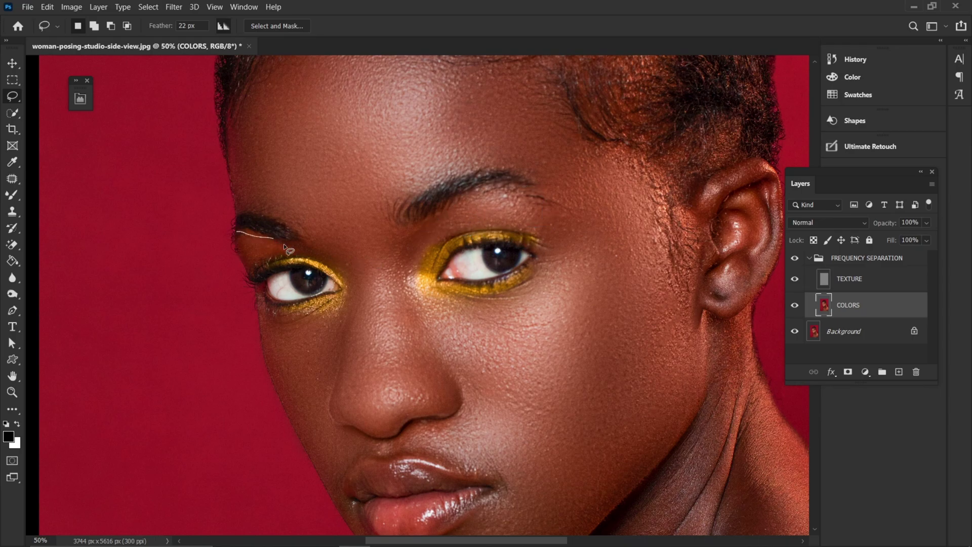
Lasso the eyelid skin below the far-side eyebrow and apply a Gaussian Blur with a 15.3 pixels radius
{"action": "left_click_drag", "start_coordinate": [259, 273], "coordinate": [239, 246]}
{"action": "left_click", "coordinate": [174, 7]}
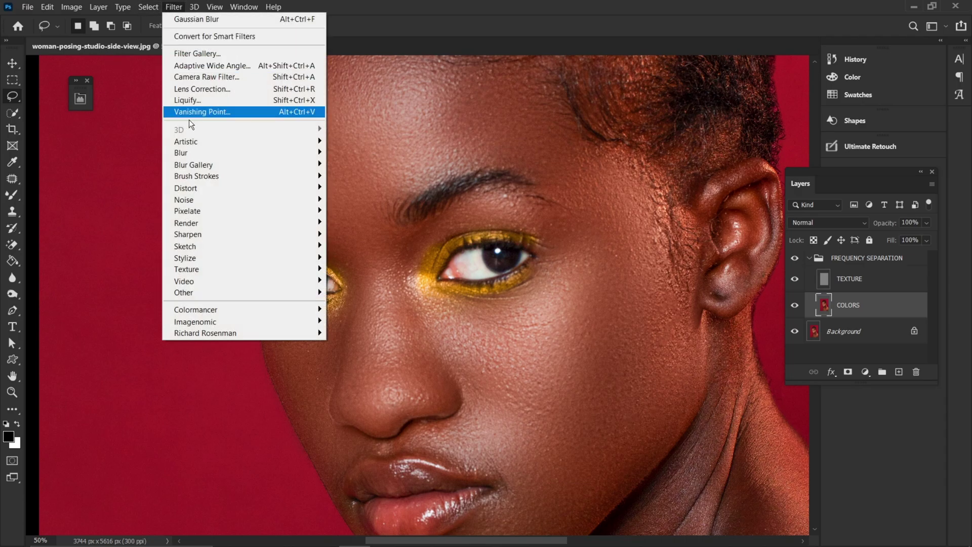
{"action": "mouse_move", "coordinate": [193, 153]}
{"action": "left_click", "coordinate": [369, 199]}
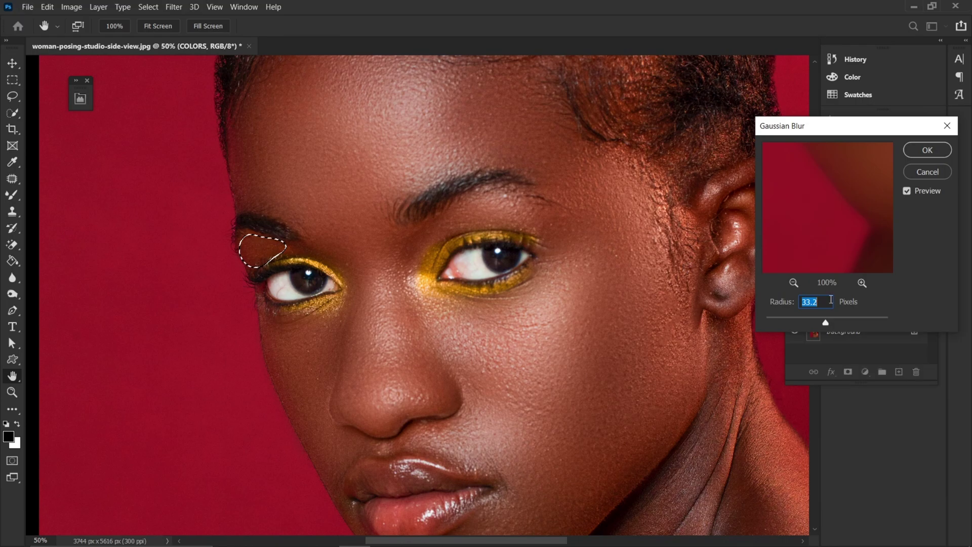
{"action": "left_click", "coordinate": [812, 318]}
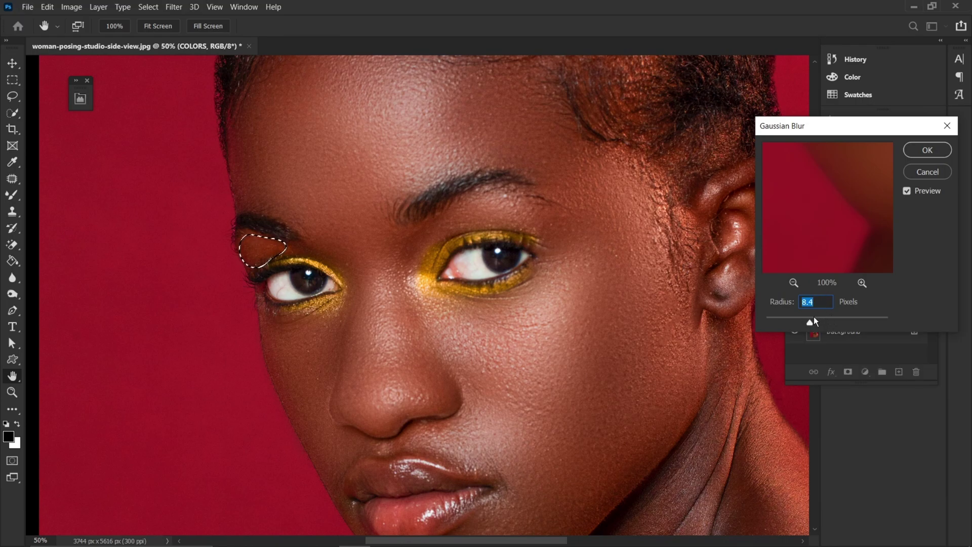
{"action": "left_click", "coordinate": [826, 318]}
{"action": "left_click", "coordinate": [821, 320]}
{"action": "left_click", "coordinate": [927, 149]}
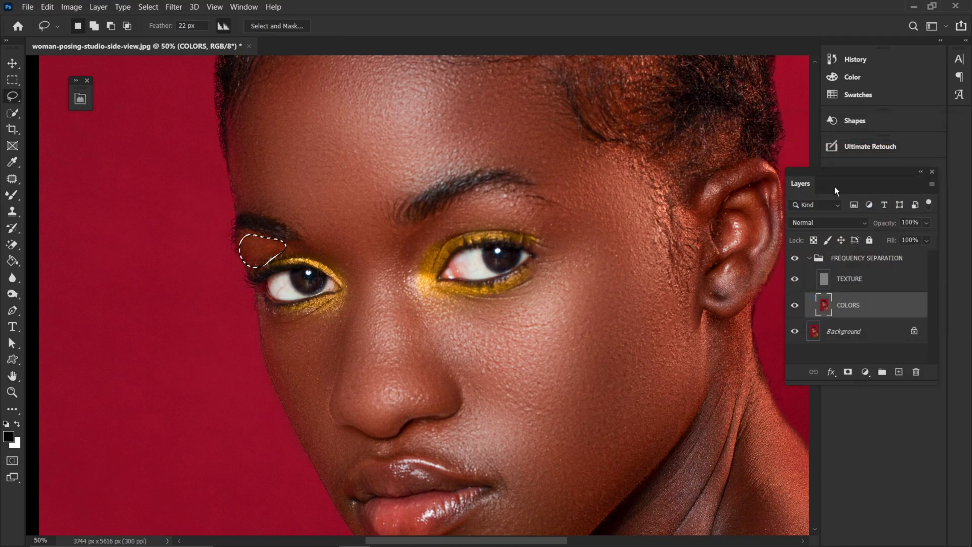
Apply a second Gaussian Blur of 15.3 pixels to the selected far-side eyelid skin, and deselect it
{"action": "left_click", "coordinate": [174, 6]}
{"action": "mouse_move", "coordinate": [205, 152]}
{"action": "left_click", "coordinate": [375, 200]}
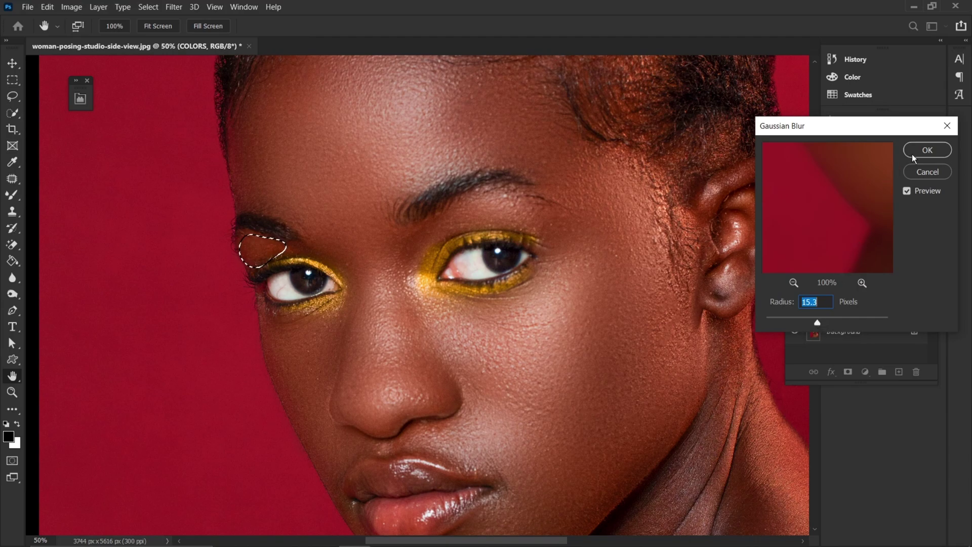
{"action": "left_click", "coordinate": [927, 150]}
{"action": "key", "text": "ctrl+d"}
Lasso the strip of skin between the nose and the upper lip, and hide the selection outline
{"action": "scroll", "coordinate": [587, 387], "scroll_direction": "down", "scroll_amount": 5}
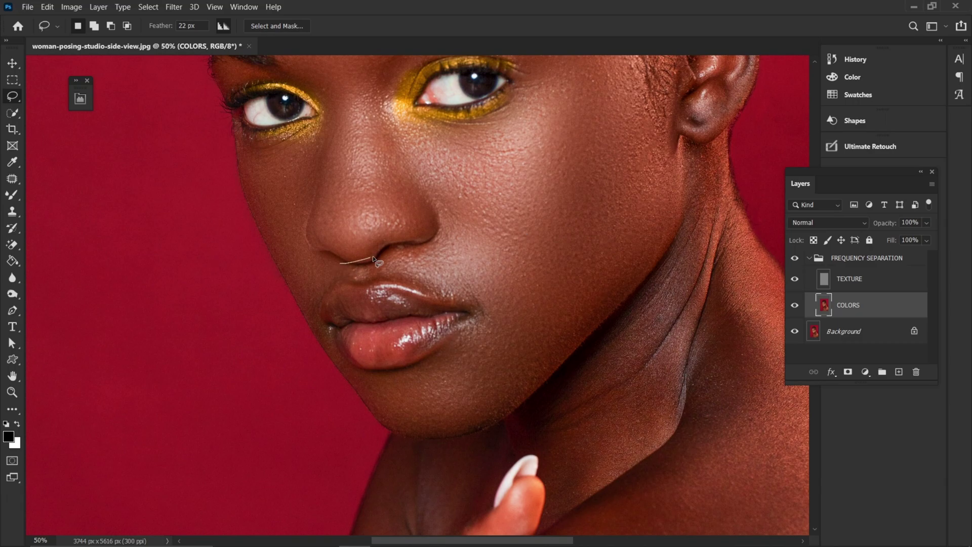
{"action": "left_click_drag", "start_coordinate": [395, 276], "coordinate": [344, 266]}
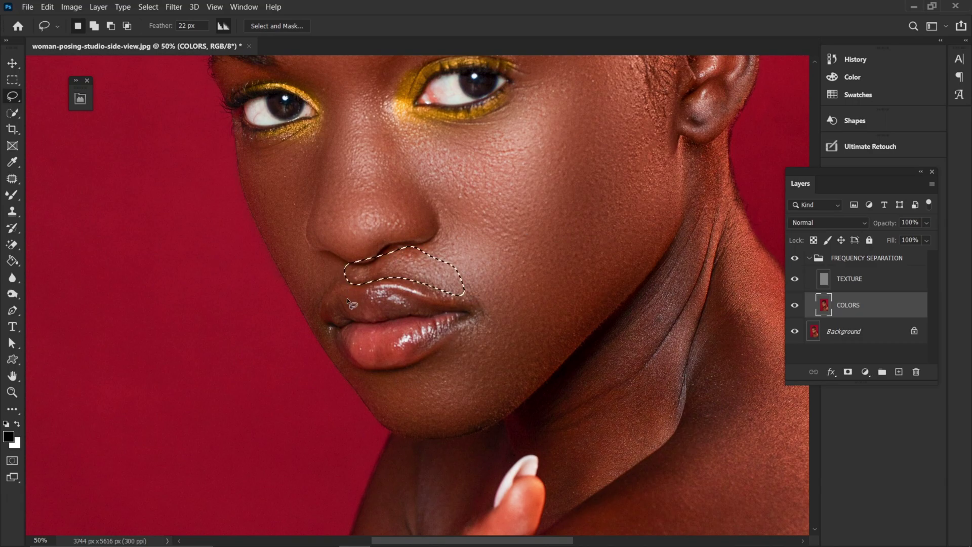
{"action": "key", "text": "ctrl+h"}
Draw a lasso selection around the side of the neck, from below the earlobe along the jawline down to the thumb
{"action": "mouse_move", "coordinate": [609, 253]}
{"action": "left_mouse_down"}
{"action": "mouse_move", "coordinate": [390, 195]}
{"action": "mouse_move", "coordinate": [372, 231]}
{"action": "left_mouse_up"}
{"action": "left_click_drag", "start_coordinate": [305, 339], "coordinate": [372, 275]}
{"action": "mouse_move", "coordinate": [410, 217]}
{"action": "left_mouse_down"}
{"action": "mouse_move", "coordinate": [435, 117]}
{"action": "mouse_move", "coordinate": [471, 185]}
{"action": "mouse_move", "coordinate": [466, 241]}
{"action": "mouse_move", "coordinate": [403, 390]}
{"action": "mouse_move", "coordinate": [384, 404]}
{"action": "left_mouse_up"}
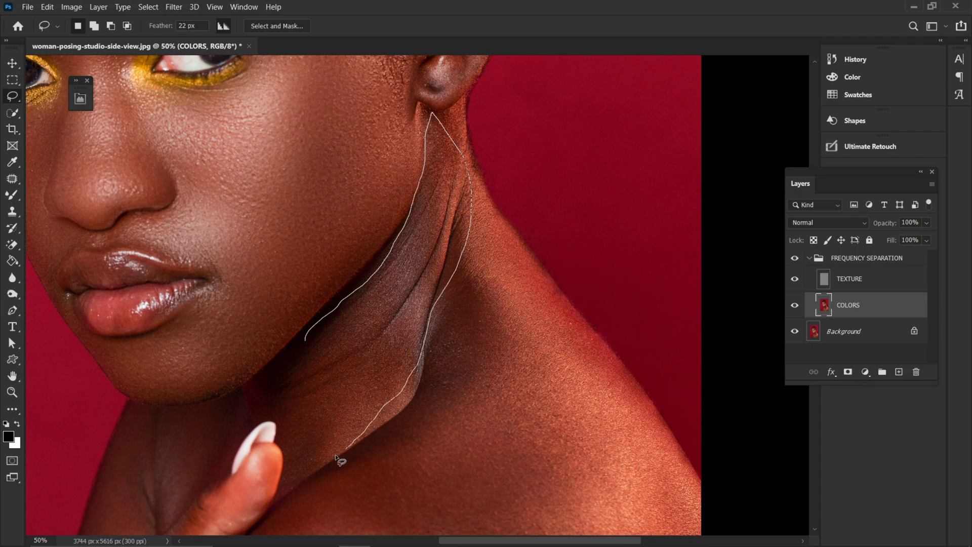
{"action": "mouse_move", "coordinate": [335, 456]}
{"action": "left_mouse_down"}
{"action": "mouse_move", "coordinate": [291, 486]}
{"action": "mouse_move", "coordinate": [288, 466]}
{"action": "left_mouse_up"}
{"action": "left_click_drag", "start_coordinate": [271, 394], "coordinate": [268, 384]}
Apply a Gaussian Blur of 49.8 pixels radius to the selected neck area, and deselect it
{"action": "left_click", "coordinate": [174, 7]}
{"action": "mouse_move", "coordinate": [205, 150]}
{"action": "left_click", "coordinate": [357, 192]}
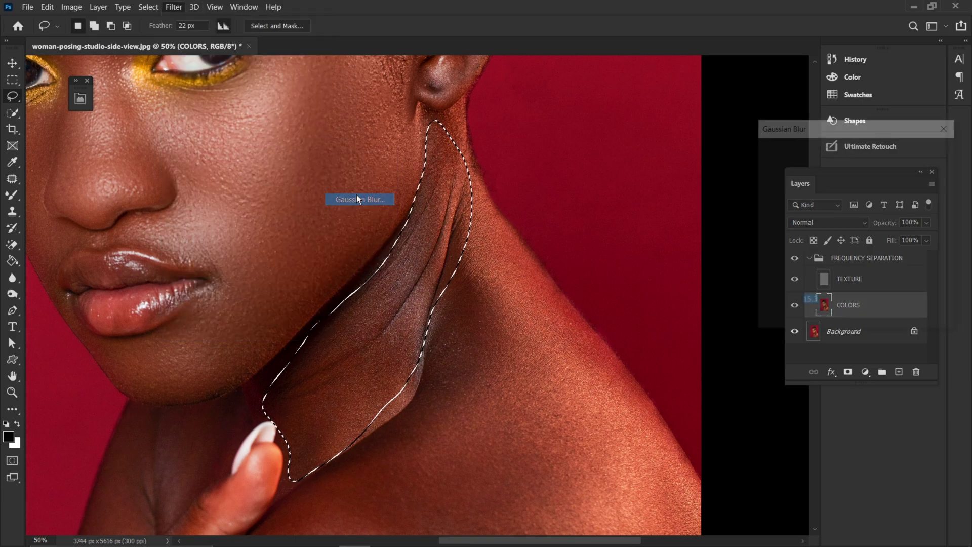
{"action": "left_click_drag", "start_coordinate": [817, 323], "coordinate": [832, 327]}
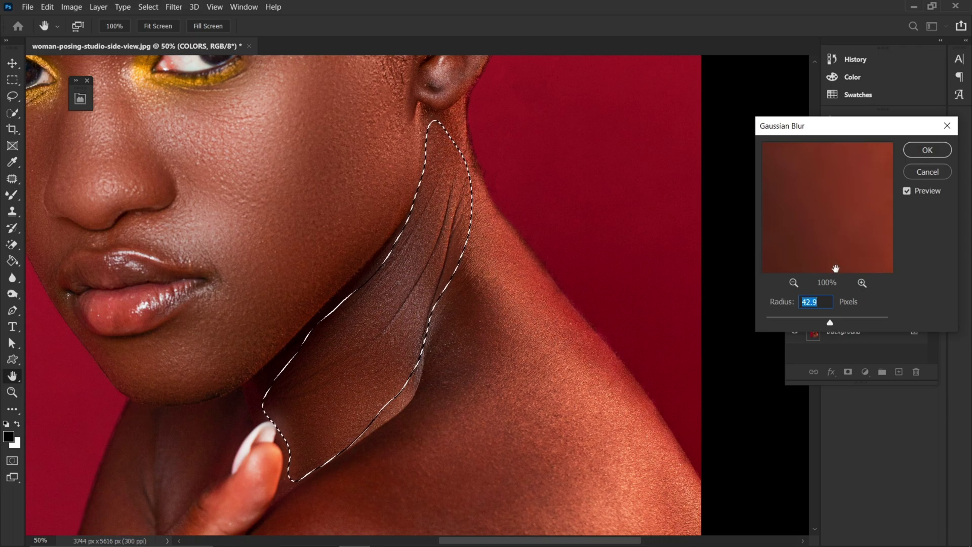
{"action": "left_click_drag", "start_coordinate": [834, 323], "coordinate": [834, 322]}
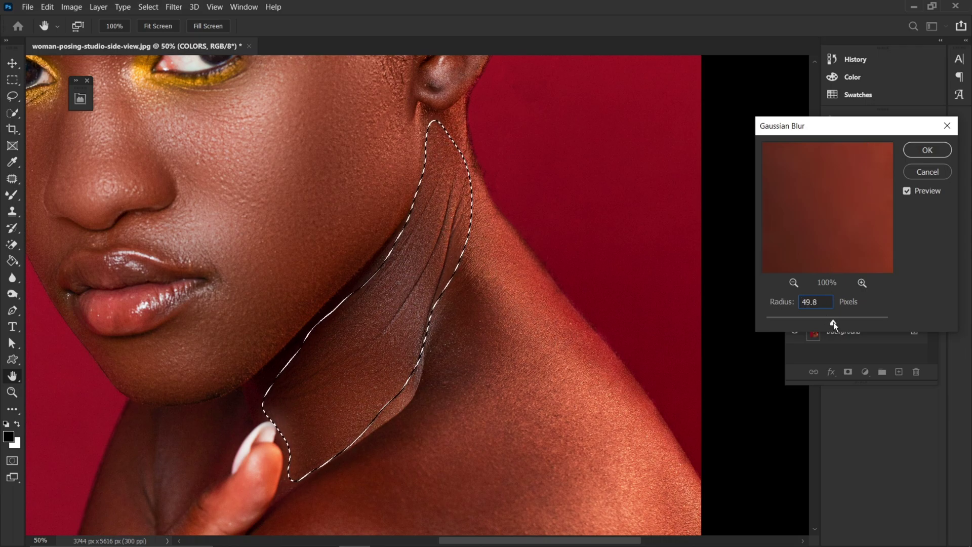
{"action": "left_click", "coordinate": [927, 150]}
{"action": "key", "text": "ctrl+d"}
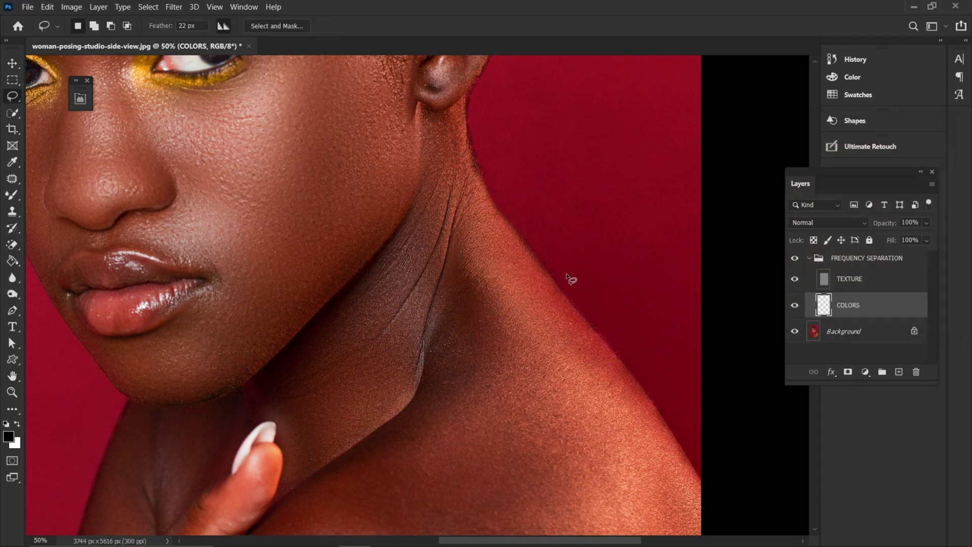
{"action": "key", "text": "ctrl+minus"}
{"action": "scroll", "coordinate": [520, 333], "scroll_direction": "down", "scroll_amount": 3}
{"action": "left_click_drag", "start_coordinate": [416, 227], "coordinate": [436, 145]}
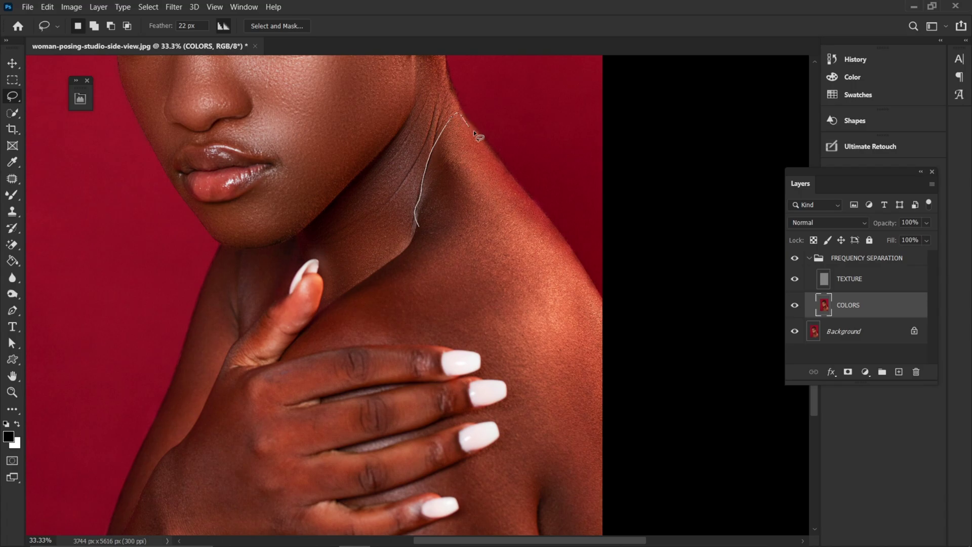
{"action": "mouse_move", "coordinate": [545, 240]}
{"action": "left_mouse_down"}
{"action": "mouse_move", "coordinate": [601, 319]}
{"action": "mouse_move", "coordinate": [357, 229]}
{"action": "mouse_move", "coordinate": [436, 129]}
{"action": "left_mouse_up"}
{"action": "key", "text": "ctrl+d"}
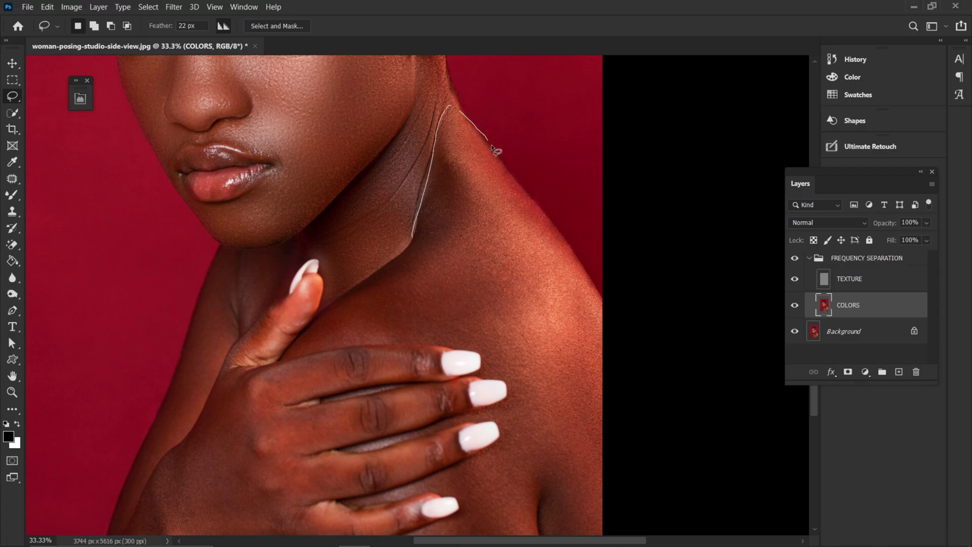
Lasso the shoulder from the base of the neck down to the uppermost finger, blur it with a 55.3 pixels Gaussian Blur, and deselect
{"action": "left_click_drag", "start_coordinate": [584, 278], "coordinate": [586, 370]}
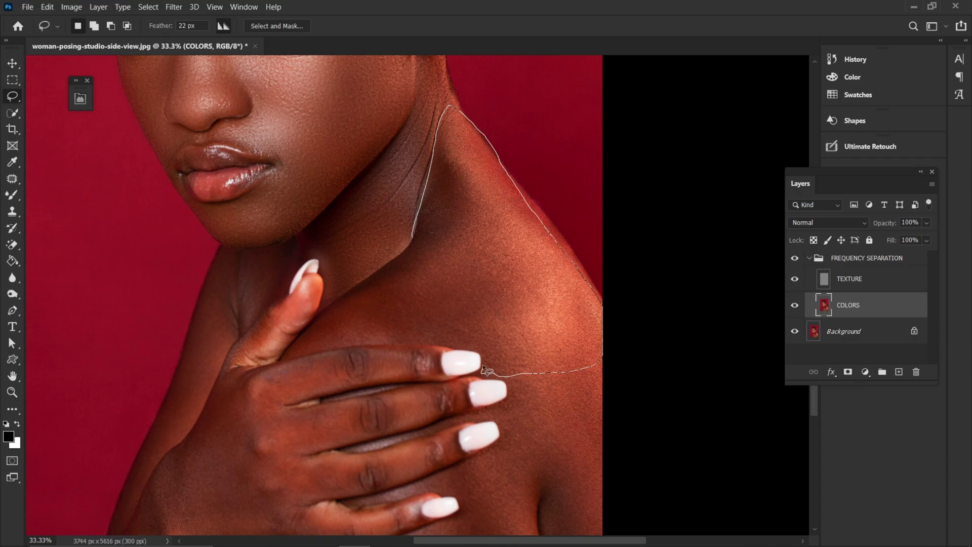
{"action": "mouse_move", "coordinate": [482, 363]}
{"action": "left_mouse_down"}
{"action": "mouse_move", "coordinate": [405, 337]}
{"action": "mouse_move", "coordinate": [300, 353]}
{"action": "mouse_move", "coordinate": [411, 238]}
{"action": "left_mouse_up"}
{"action": "left_click_drag", "start_coordinate": [456, 235], "coordinate": [457, 238]}
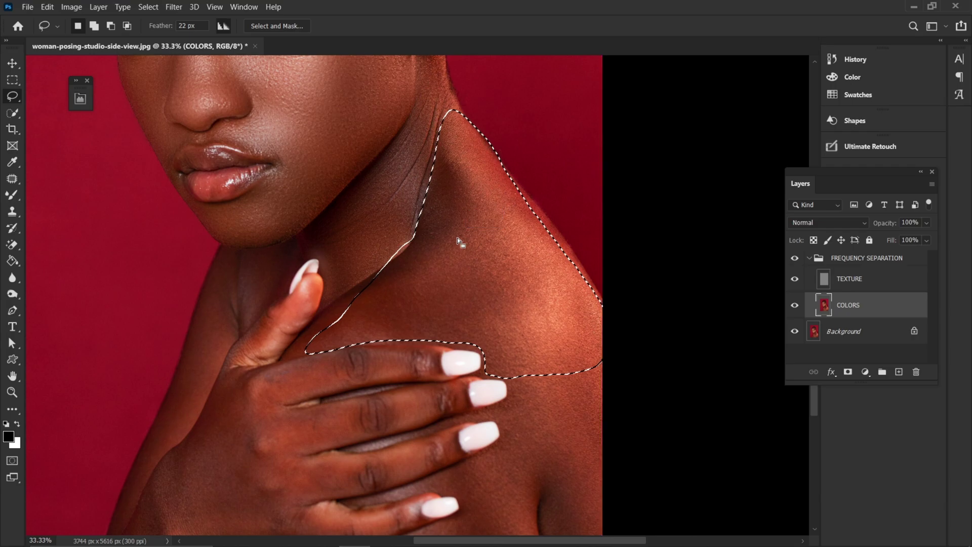
{"action": "left_click", "coordinate": [174, 7]}
{"action": "mouse_move", "coordinate": [207, 151]}
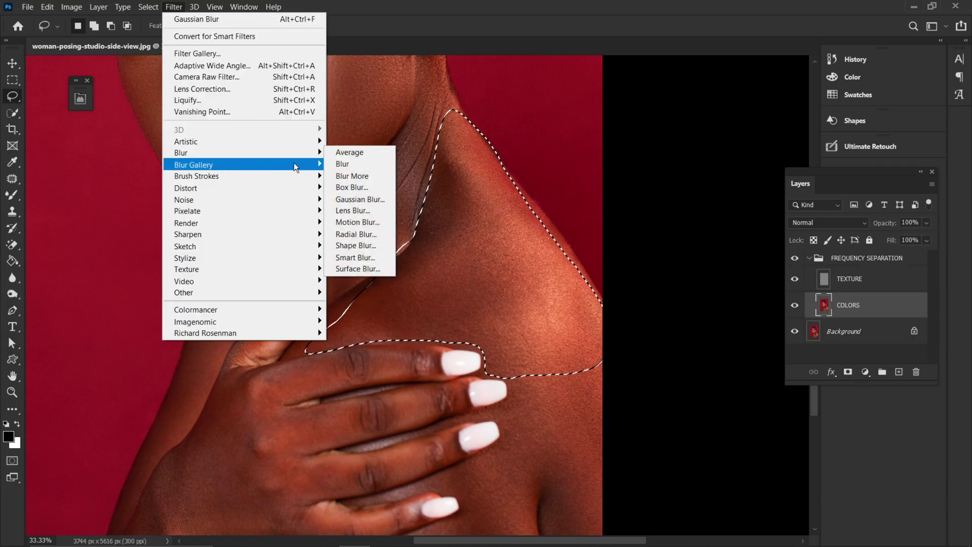
{"action": "left_click", "coordinate": [372, 199]}
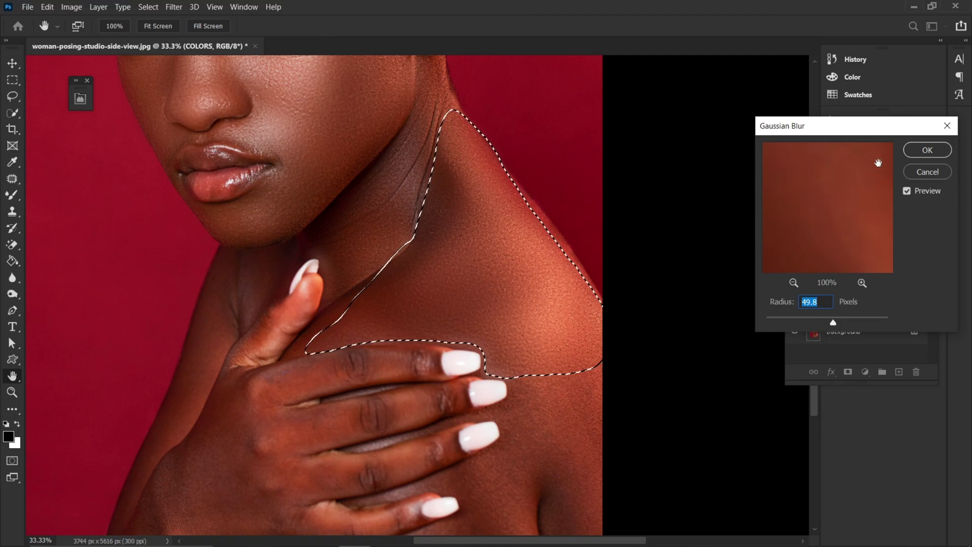
{"action": "left_click", "coordinate": [835, 323]}
{"action": "left_click", "coordinate": [927, 150]}
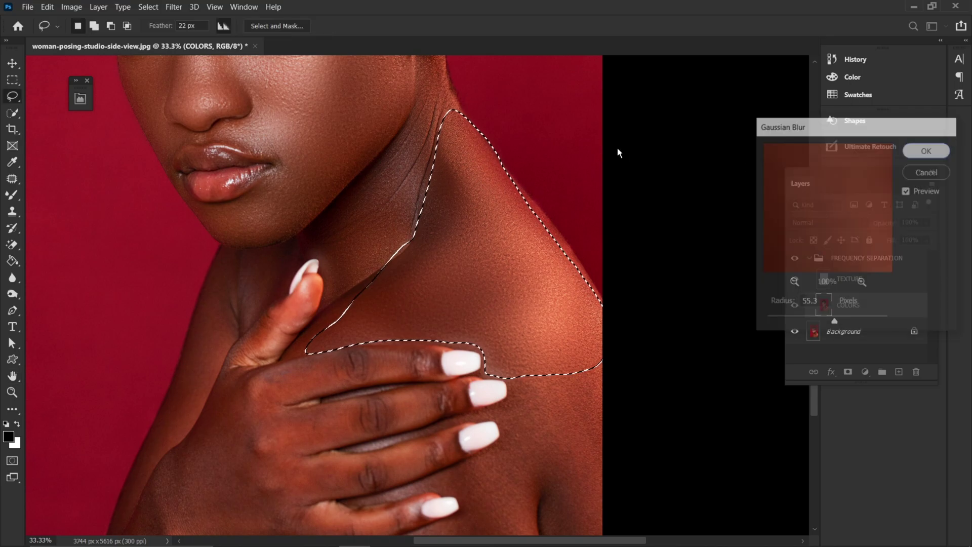
{"action": "key", "text": "ctrl+d"}
Lasso the chest and upper-arm skin beside the fingertips down to the image edge, blur it with a 36.0 pixels Gaussian Blur, and deselect
{"action": "mouse_move", "coordinate": [548, 364]}
{"action": "left_mouse_down"}
{"action": "mouse_move", "coordinate": [502, 268]}
{"action": "mouse_move", "coordinate": [477, 273]}
{"action": "mouse_move", "coordinate": [536, 251]}
{"action": "mouse_move", "coordinate": [551, 253]}
{"action": "mouse_move", "coordinate": [568, 323]}
{"action": "mouse_move", "coordinate": [566, 438]}
{"action": "mouse_move", "coordinate": [363, 456]}
{"action": "mouse_move", "coordinate": [374, 434]}
{"action": "mouse_move", "coordinate": [358, 433]}
{"action": "mouse_move", "coordinate": [400, 391]}
{"action": "left_mouse_up"}
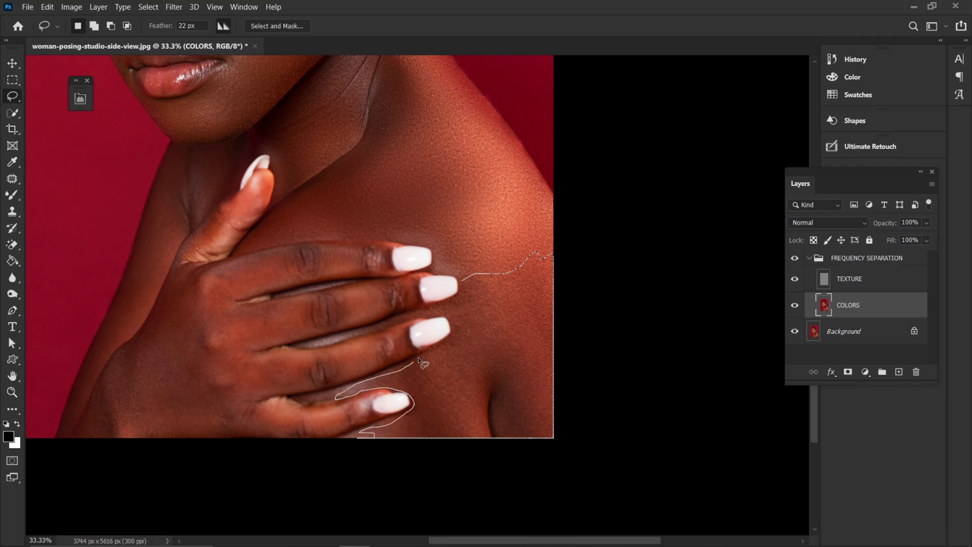
{"action": "left_click_drag", "start_coordinate": [463, 283], "coordinate": [469, 268]}
{"action": "left_click", "coordinate": [194, 7]}
{"action": "mouse_move", "coordinate": [174, 7]}
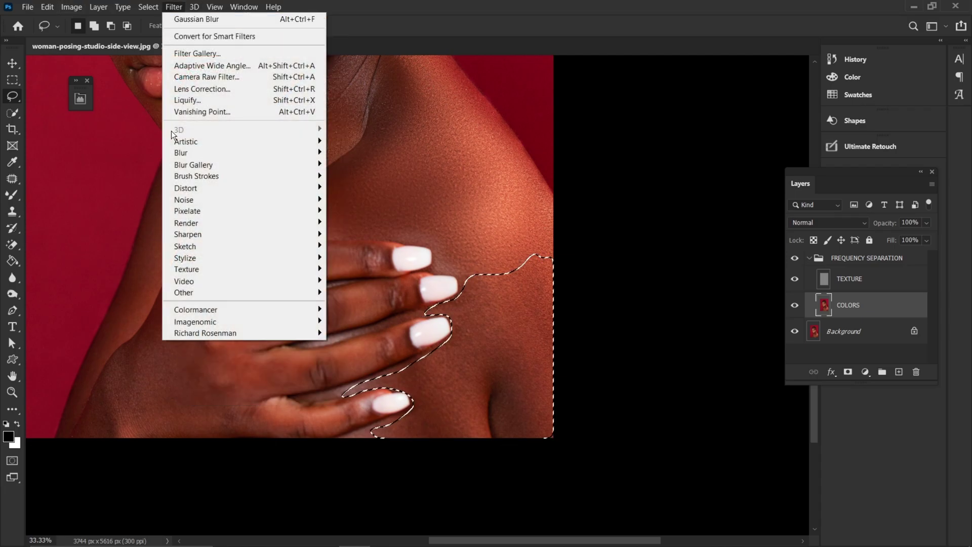
{"action": "mouse_move", "coordinate": [184, 153]}
{"action": "left_click", "coordinate": [371, 196]}
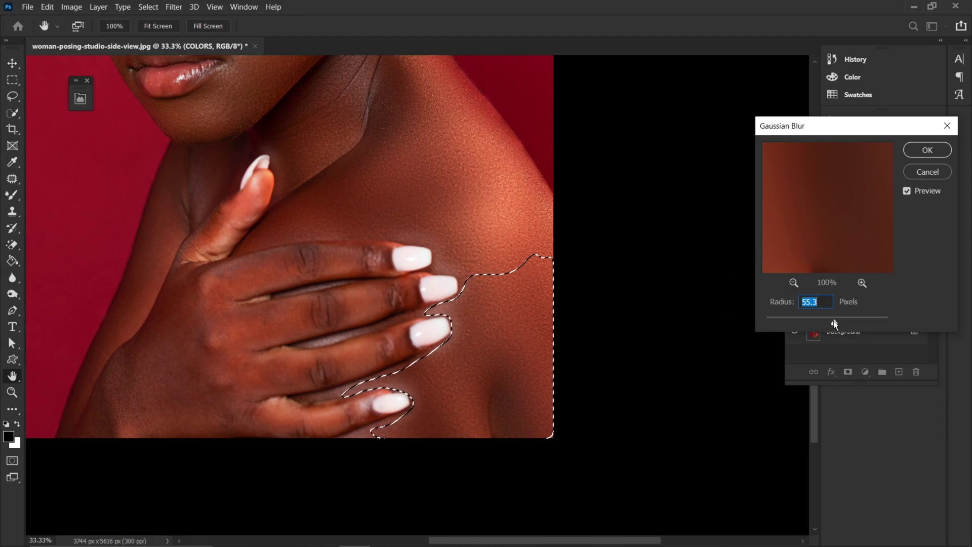
{"action": "left_click_drag", "start_coordinate": [832, 320], "coordinate": [830, 318]}
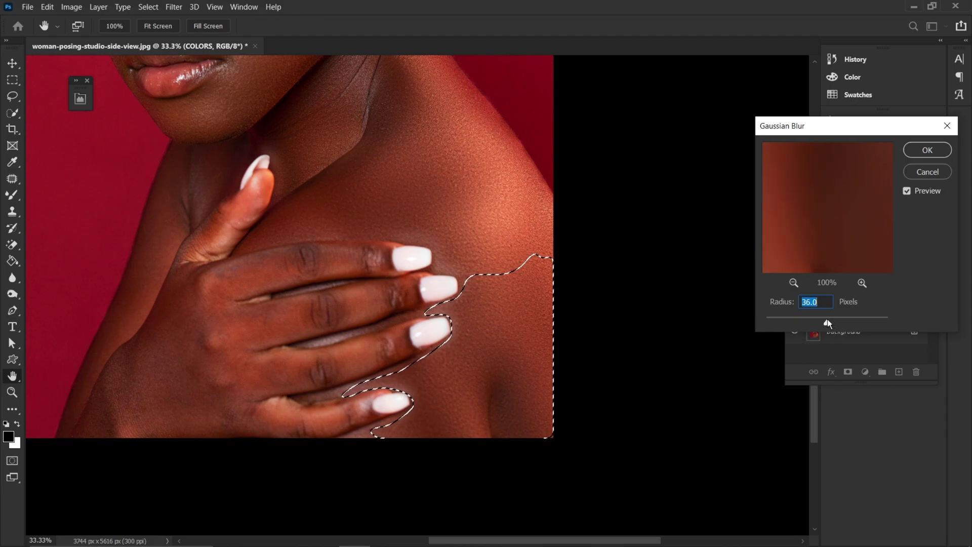
{"action": "left_click", "coordinate": [927, 149]}
{"action": "key", "text": "ctrl+d"}
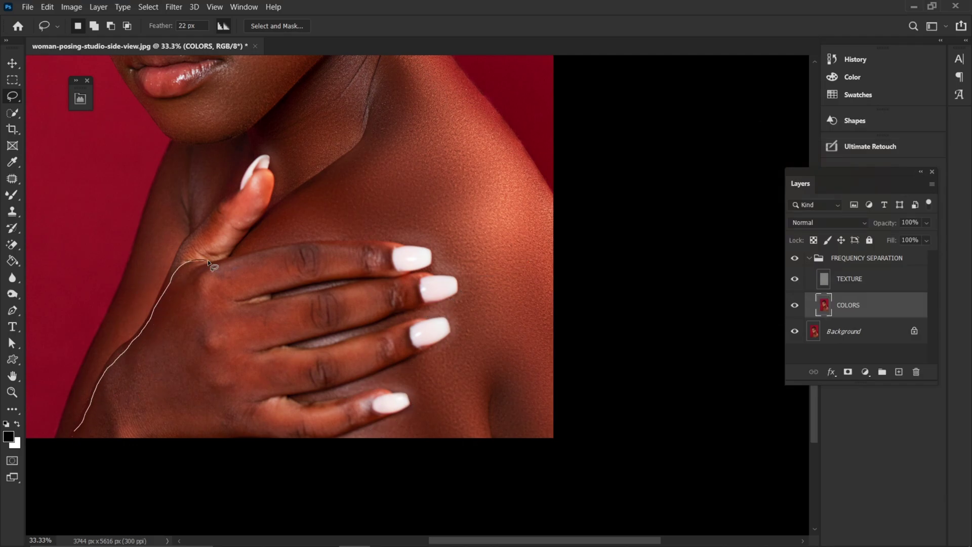
Lasso the back of the hand from the thumb base to the wrist, apply a 36.0 pixels Gaussian Blur, and deselect
{"action": "mouse_move", "coordinate": [201, 436]}
{"action": "left_mouse_down"}
{"action": "mouse_move", "coordinate": [87, 445]}
{"action": "mouse_move", "coordinate": [81, 436]}
{"action": "left_mouse_up"}
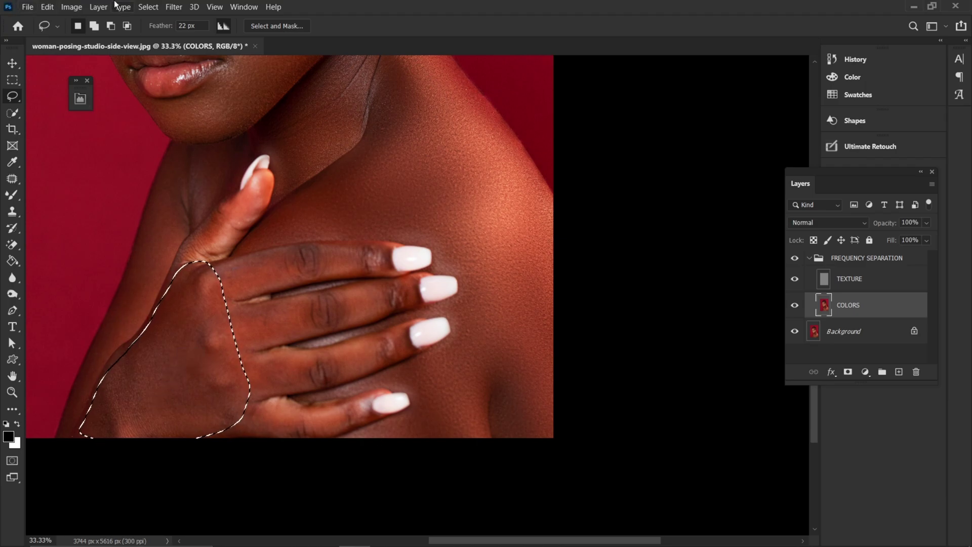
{"action": "left_click", "coordinate": [173, 6]}
{"action": "mouse_move", "coordinate": [296, 154]}
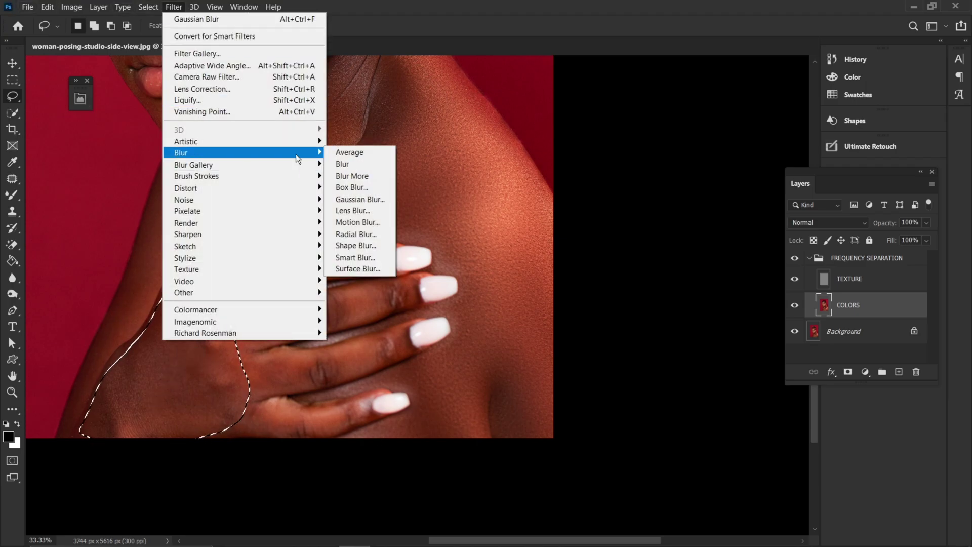
{"action": "left_click", "coordinate": [349, 196]}
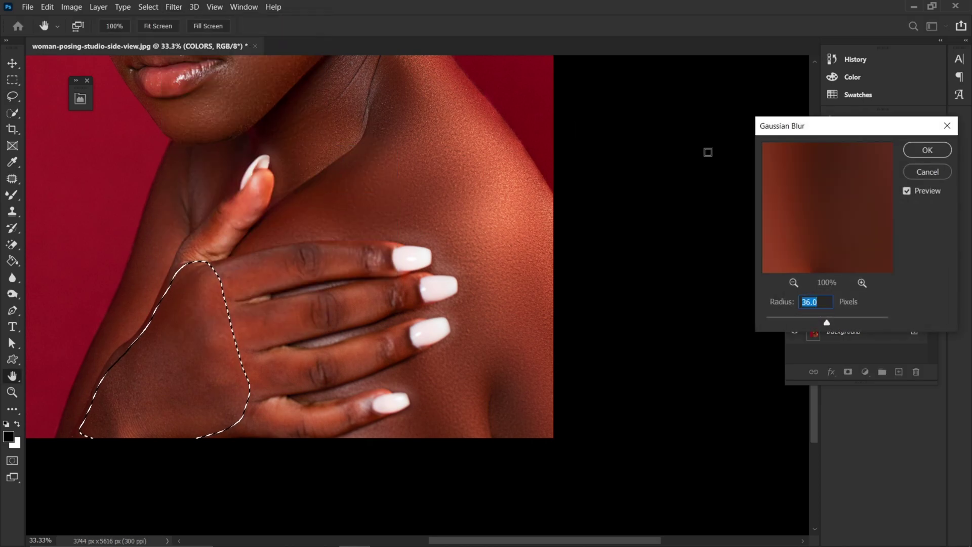
{"action": "left_click", "coordinate": [933, 150]}
{"action": "key", "text": "l"}
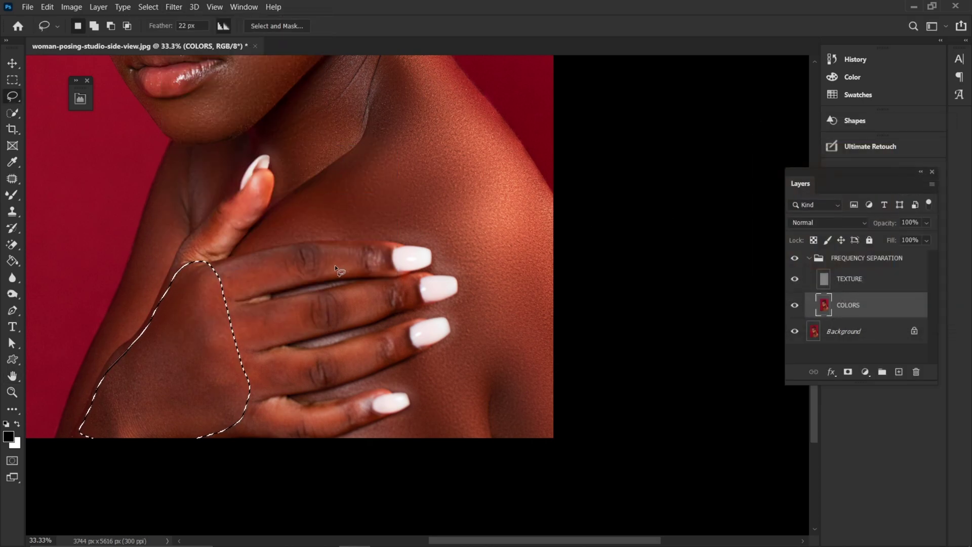
{"action": "key", "text": "ctrl+d"}
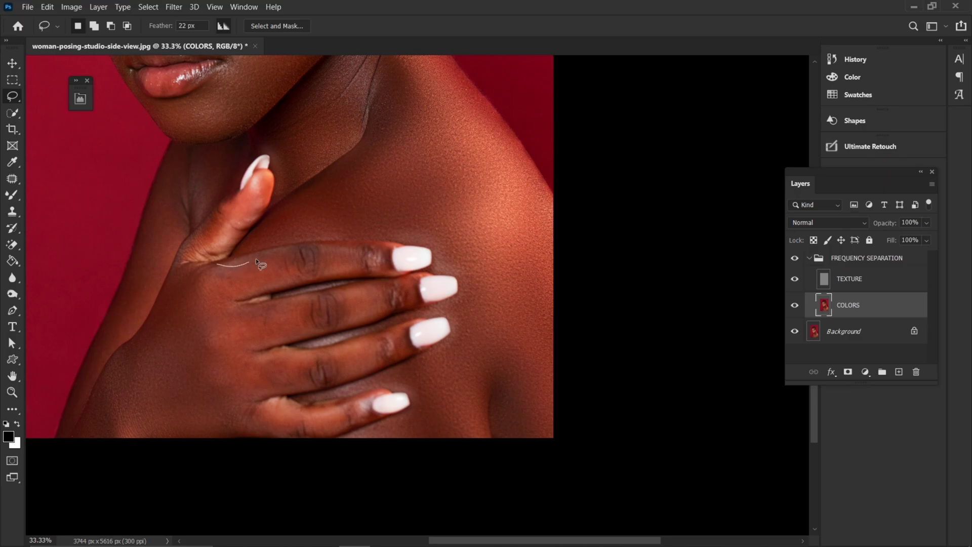
Lasso the middle finger from its base to the nail, blur it with a 36.0 pixels Gaussian Blur, and deselect
{"action": "left_click_drag", "start_coordinate": [292, 288], "coordinate": [215, 300]}
{"action": "key", "text": "ctrl+d"}
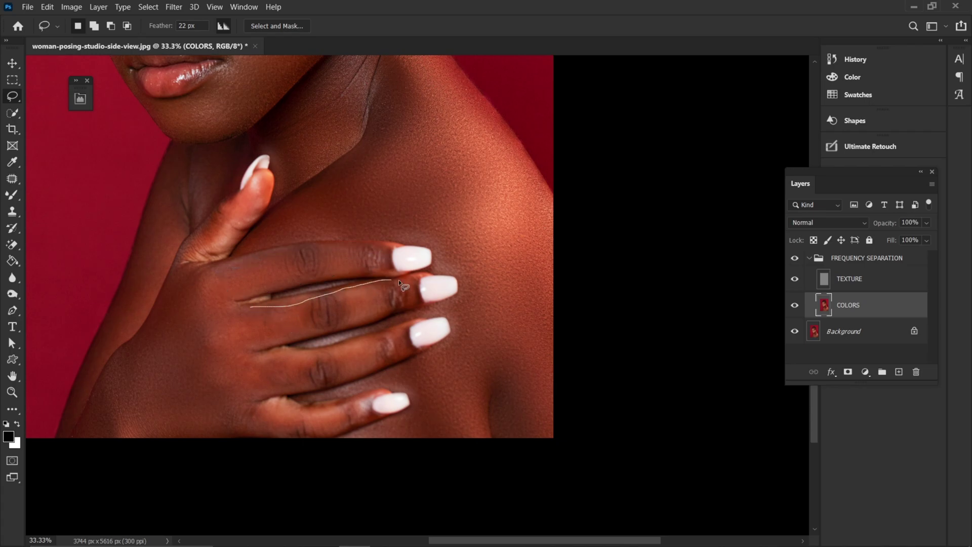
{"action": "left_click_drag", "start_coordinate": [280, 338], "coordinate": [263, 324]}
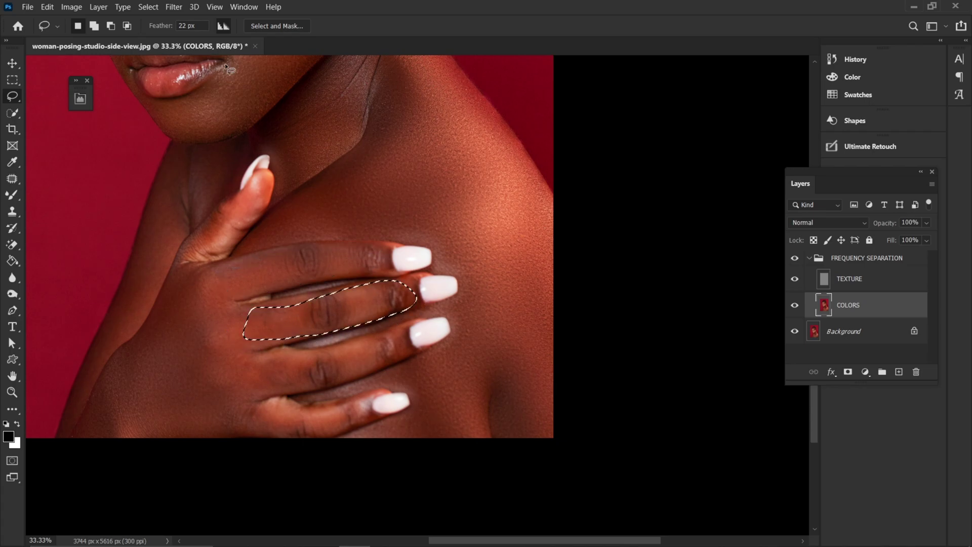
{"action": "left_click", "coordinate": [174, 7]}
{"action": "mouse_move", "coordinate": [180, 158]}
{"action": "left_click", "coordinate": [359, 199]}
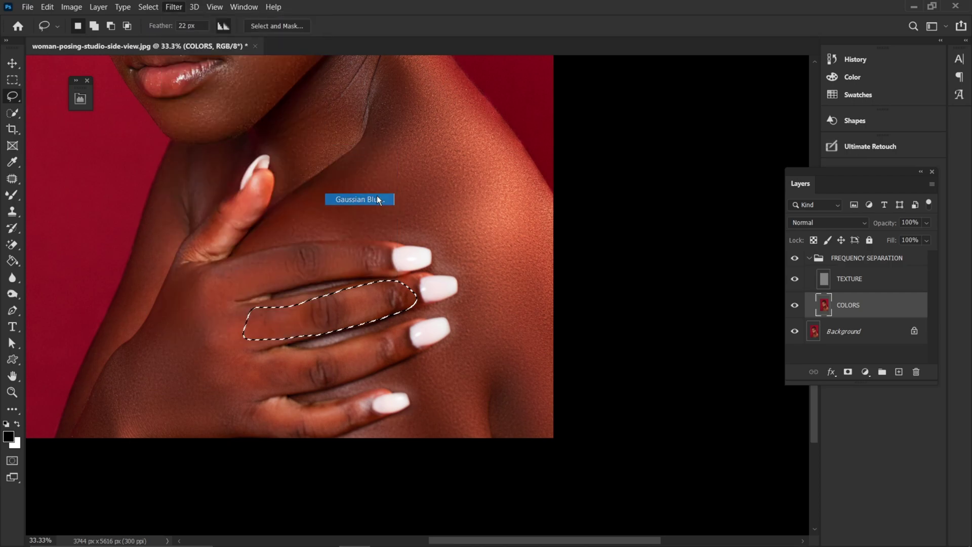
{"action": "left_click", "coordinate": [827, 323]}
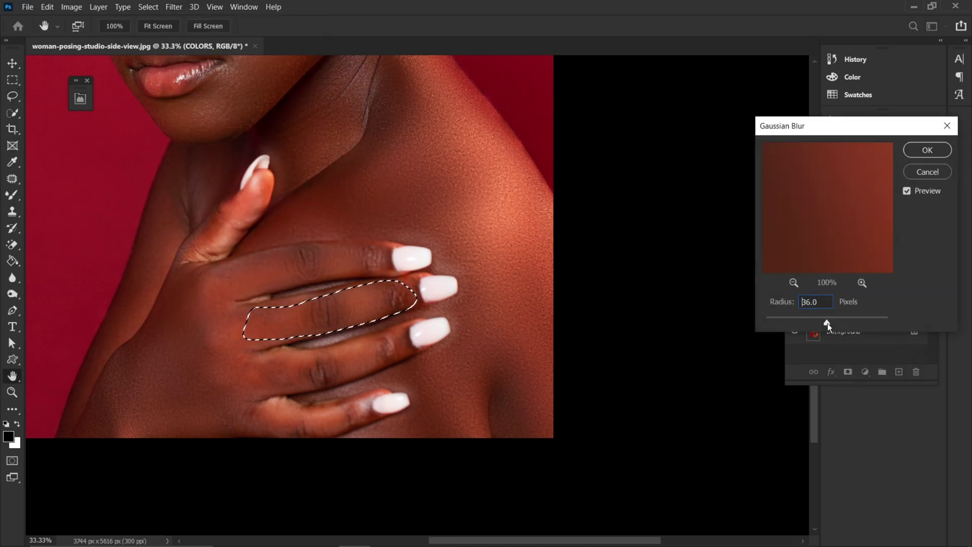
{"action": "left_click", "coordinate": [924, 149]}
{"action": "key", "text": "ctrl+d"}
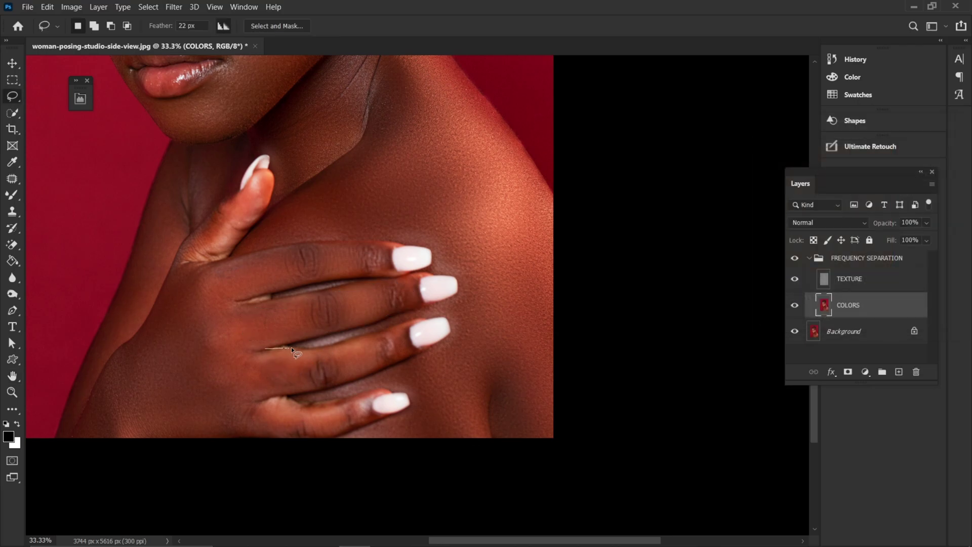
Lasso the ring finger from its base to the nail, blur it with a 33.2 pixels Gaussian Blur, and deselect
{"action": "mouse_move", "coordinate": [406, 333]}
{"action": "left_mouse_down"}
{"action": "mouse_move", "coordinate": [393, 364]}
{"action": "mouse_move", "coordinate": [324, 382]}
{"action": "mouse_move", "coordinate": [265, 352]}
{"action": "left_mouse_up"}
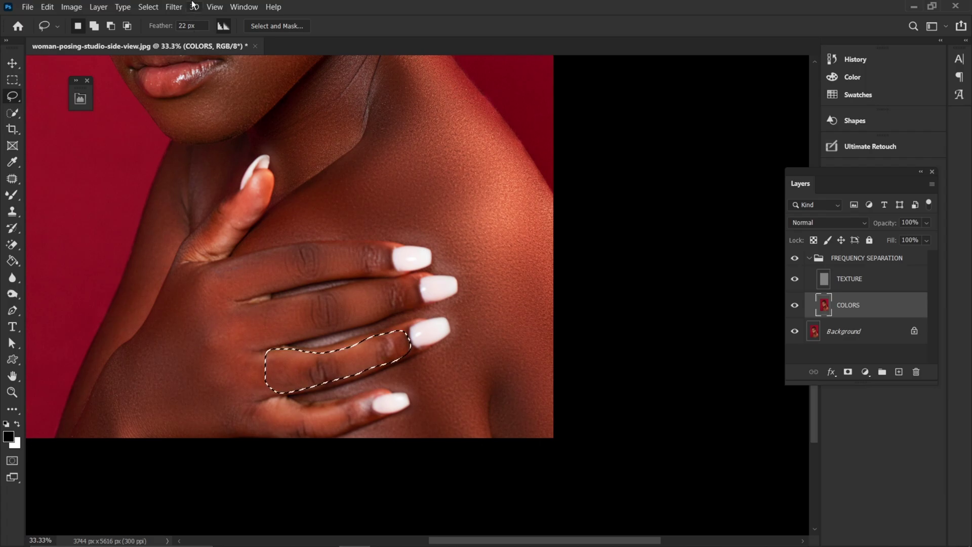
{"action": "left_click", "coordinate": [174, 6]}
{"action": "mouse_move", "coordinate": [194, 155]}
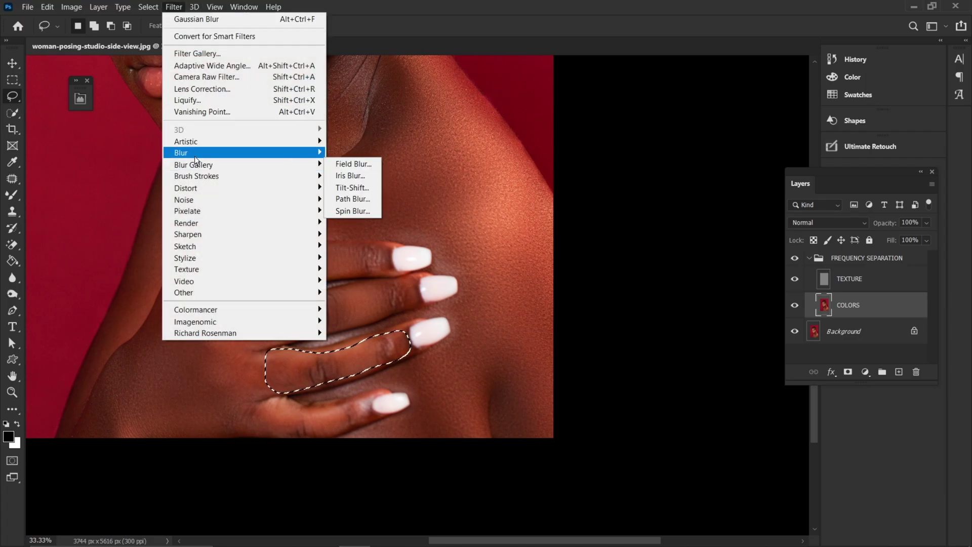
{"action": "left_click", "coordinate": [387, 199]}
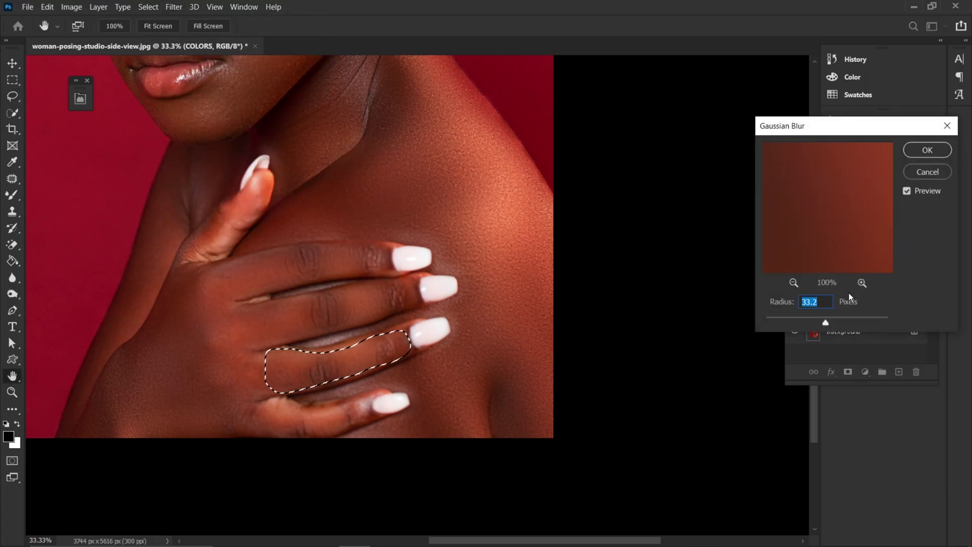
{"action": "key", "text": "Return"}
{"action": "key", "text": "ctrl+d"}
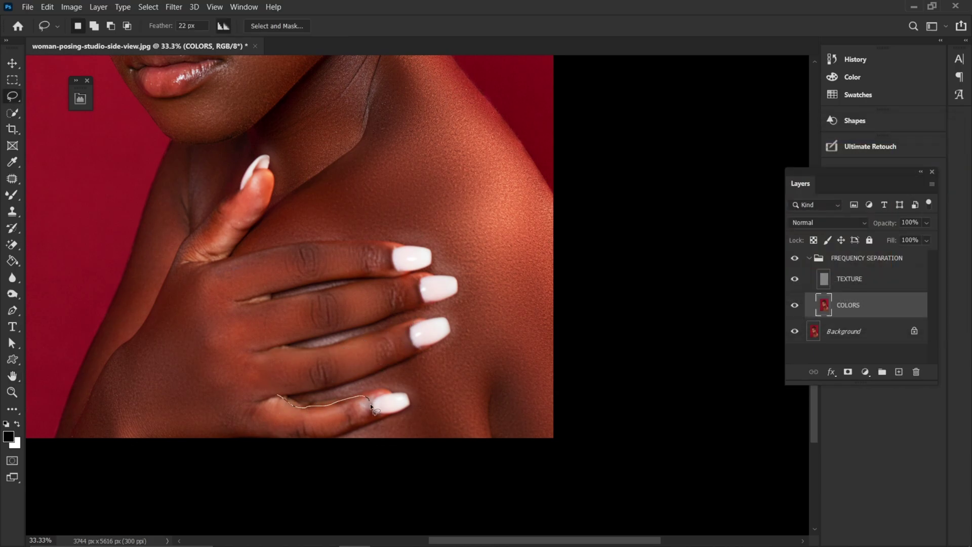
Lasso the little finger from its base to the nail, blur it with a 33.2 pixels Gaussian Blur, and deselect
{"action": "mouse_move", "coordinate": [348, 429]}
{"action": "left_mouse_down"}
{"action": "mouse_move", "coordinate": [302, 442]}
{"action": "mouse_move", "coordinate": [263, 436]}
{"action": "mouse_move", "coordinate": [255, 424]}
{"action": "left_mouse_up"}
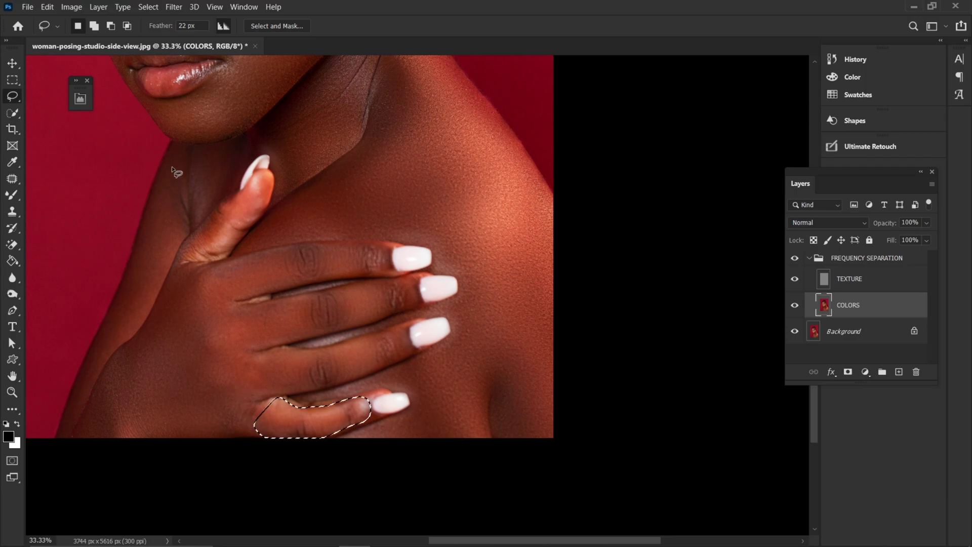
{"action": "left_click", "coordinate": [174, 6]}
{"action": "mouse_move", "coordinate": [187, 153]}
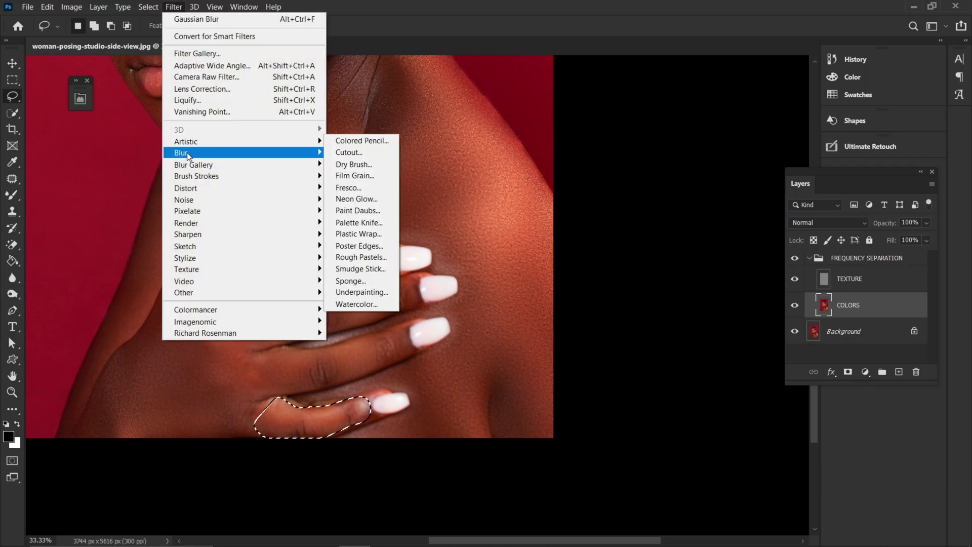
{"action": "left_click", "coordinate": [368, 200]}
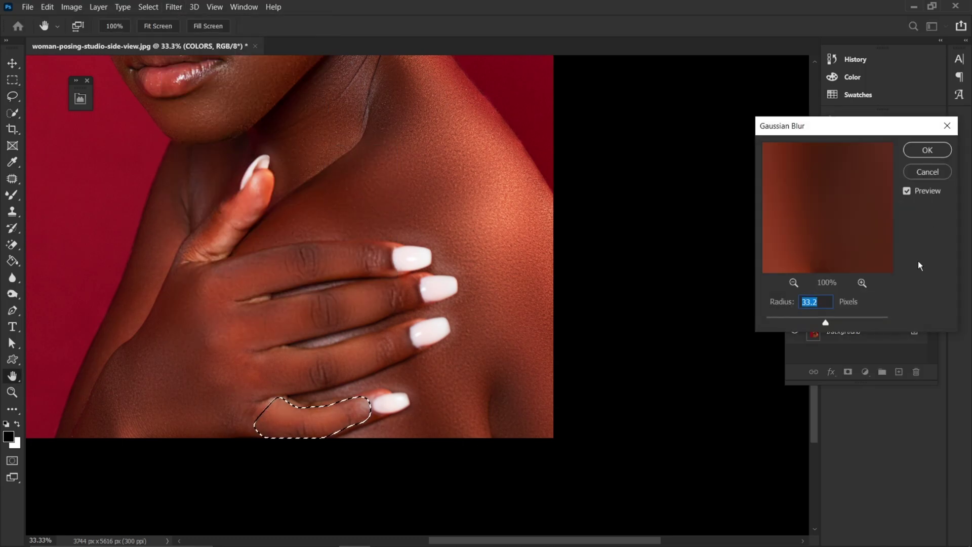
{"action": "left_click", "coordinate": [931, 152]}
{"action": "key", "text": "ctrl+d"}
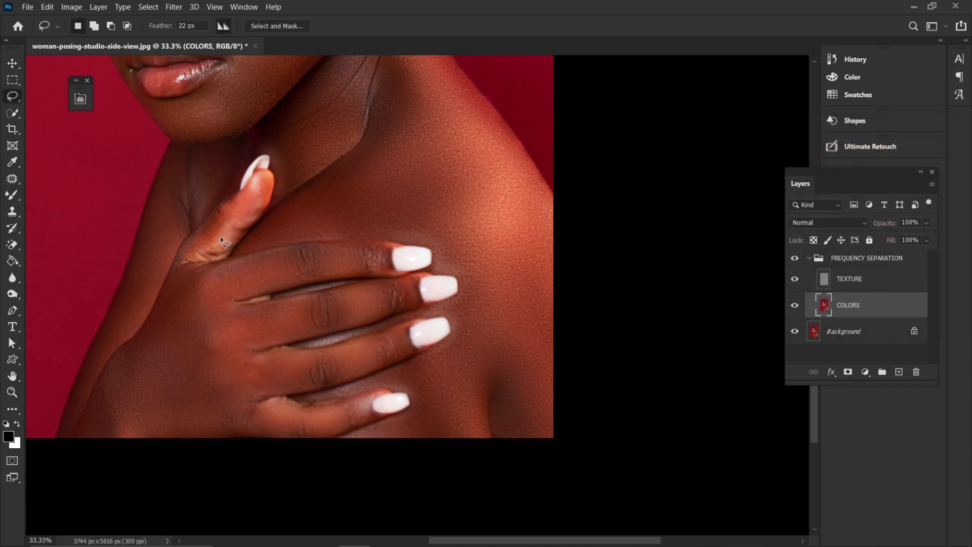
Lasso the thumb from its base to beside the nail, blur it with a 33.2 pixels Gaussian Blur, and deselect
{"action": "mouse_move", "coordinate": [223, 223]}
{"action": "left_mouse_down"}
{"action": "mouse_move", "coordinate": [277, 295]}
{"action": "mouse_move", "coordinate": [278, 326]}
{"action": "mouse_move", "coordinate": [242, 338]}
{"action": "left_mouse_up"}
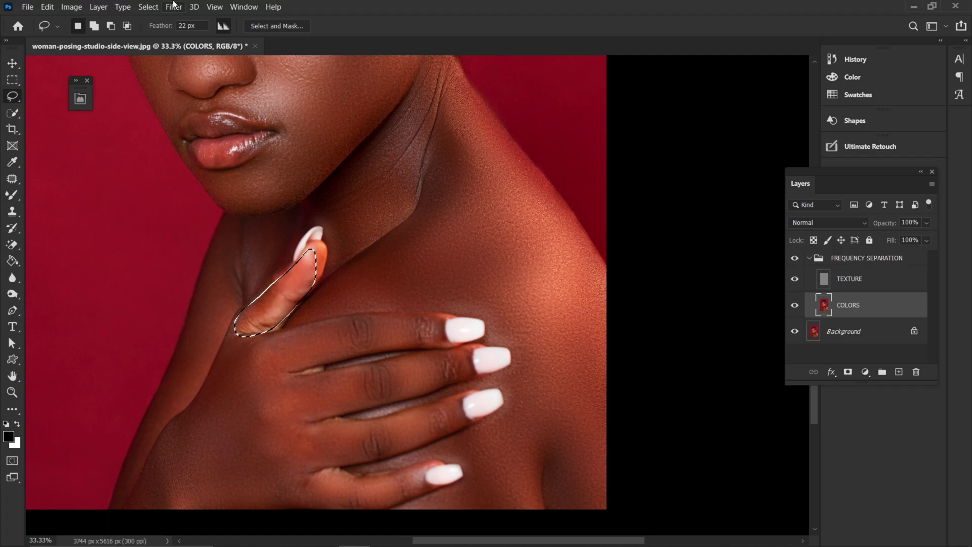
{"action": "left_click", "coordinate": [173, 7]}
{"action": "mouse_move", "coordinate": [220, 155]}
{"action": "left_click", "coordinate": [359, 199]}
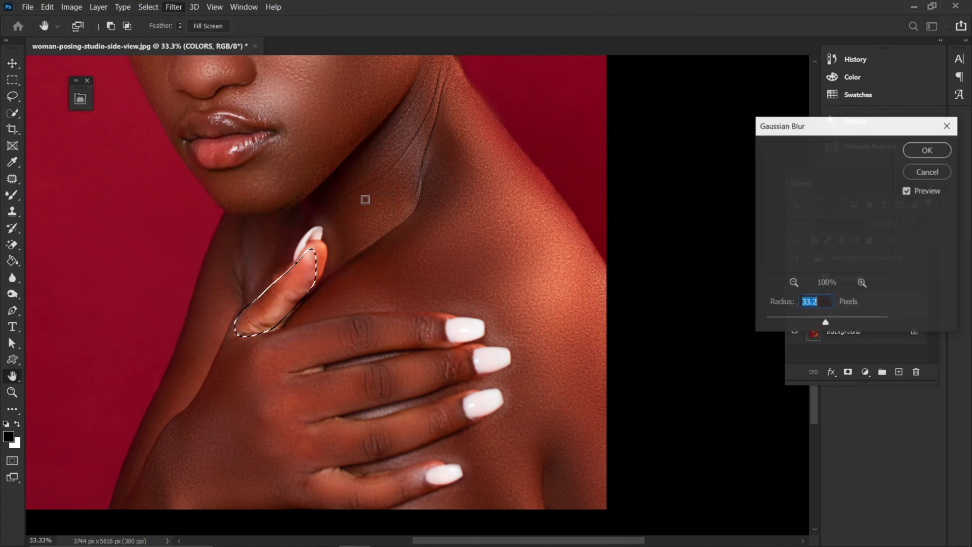
{"action": "left_click", "coordinate": [928, 151]}
{"action": "key", "text": "ctrl+d"}
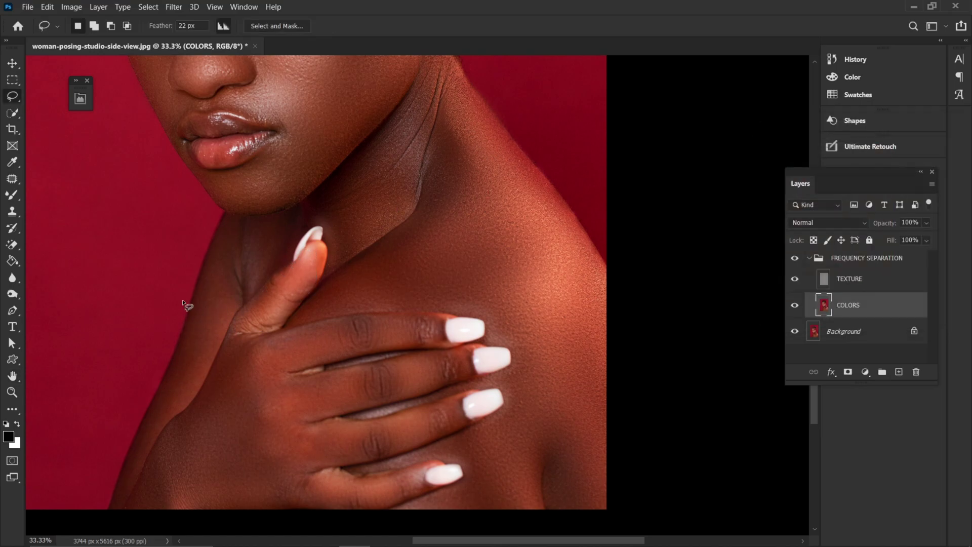
Lasso the strip of far-shoulder skin from beneath the chin down alongside the hand, and deselect it
{"action": "mouse_move", "coordinate": [232, 223]}
{"action": "left_mouse_down"}
{"action": "mouse_move", "coordinate": [263, 217]}
{"action": "mouse_move", "coordinate": [270, 242]}
{"action": "left_mouse_up"}
{"action": "left_click_drag", "start_coordinate": [189, 398], "coordinate": [133, 481]}
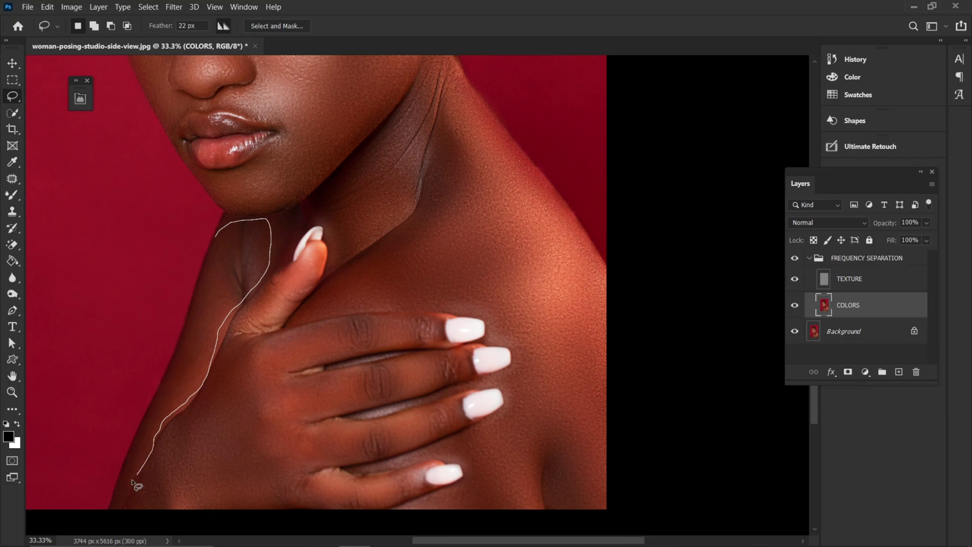
{"action": "left_click_drag", "start_coordinate": [172, 372], "coordinate": [172, 372]}
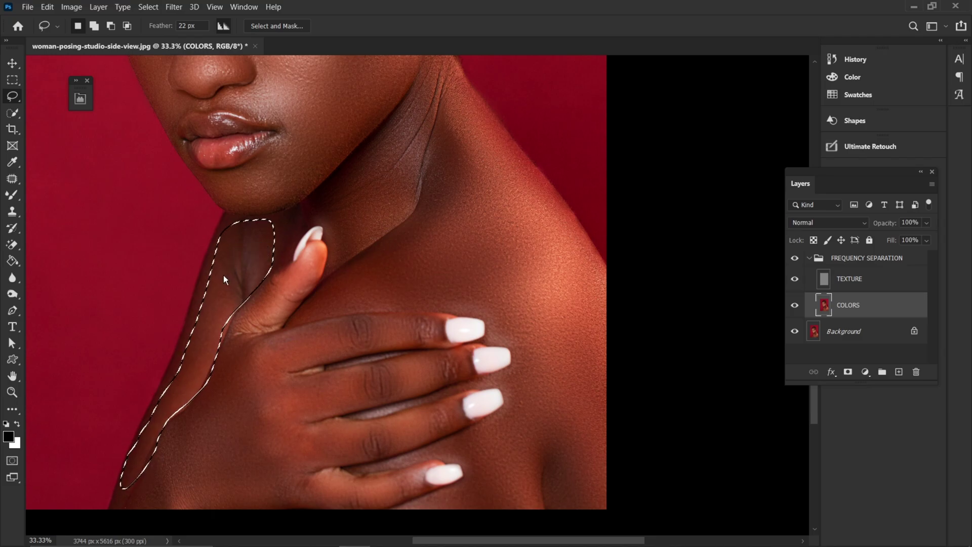
{"action": "key", "text": "ctrl+d"}
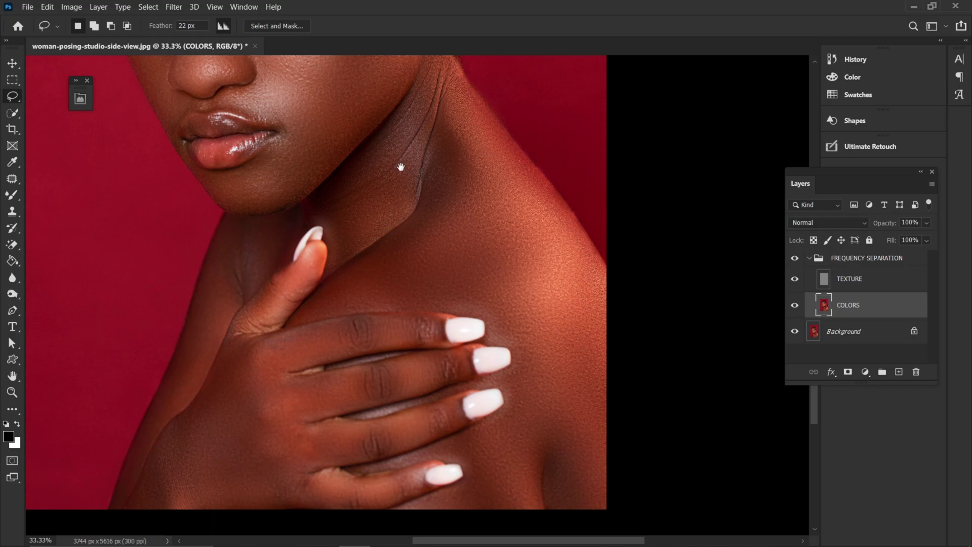
Lasso the ear's outer rim and lobe, leaving out the inner fold, and deselect it
{"action": "left_click_drag", "start_coordinate": [401, 167], "coordinate": [421, 387]}
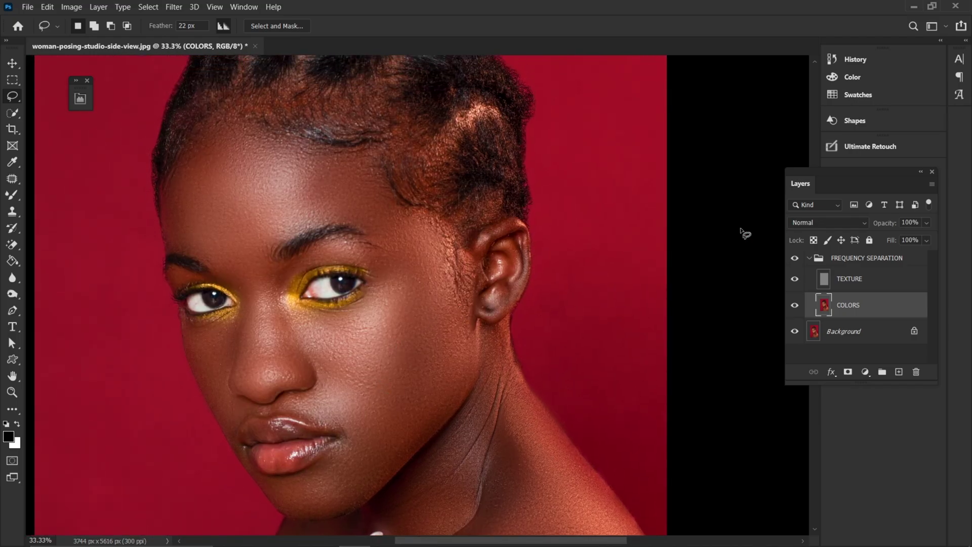
{"action": "key", "text": "ctrl+plus"}
{"action": "left_click_drag", "start_coordinate": [597, 143], "coordinate": [420, 250]}
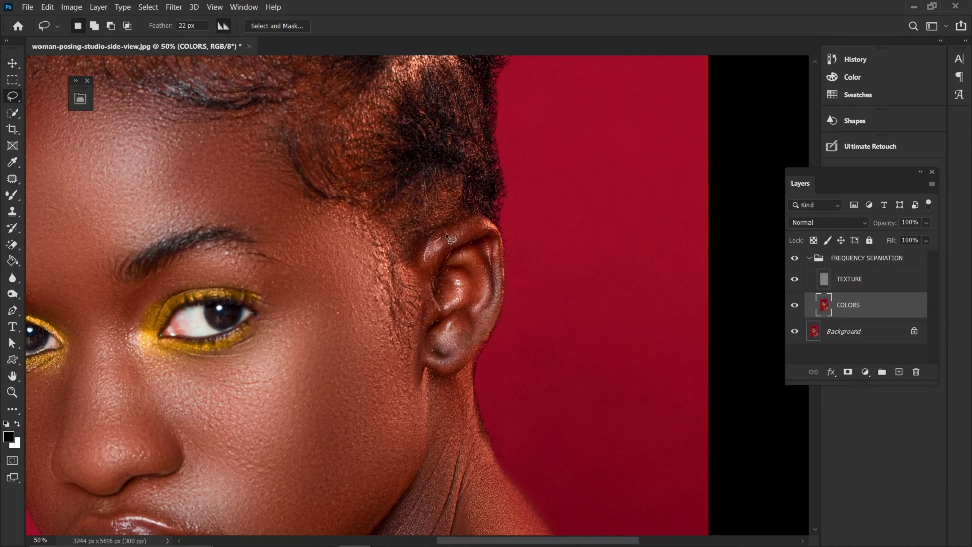
{"action": "mouse_move", "coordinate": [488, 328]}
{"action": "left_mouse_down"}
{"action": "mouse_move", "coordinate": [430, 359]}
{"action": "mouse_move", "coordinate": [469, 294]}
{"action": "mouse_move", "coordinate": [452, 267]}
{"action": "mouse_move", "coordinate": [430, 332]}
{"action": "mouse_move", "coordinate": [418, 240]}
{"action": "left_mouse_up"}
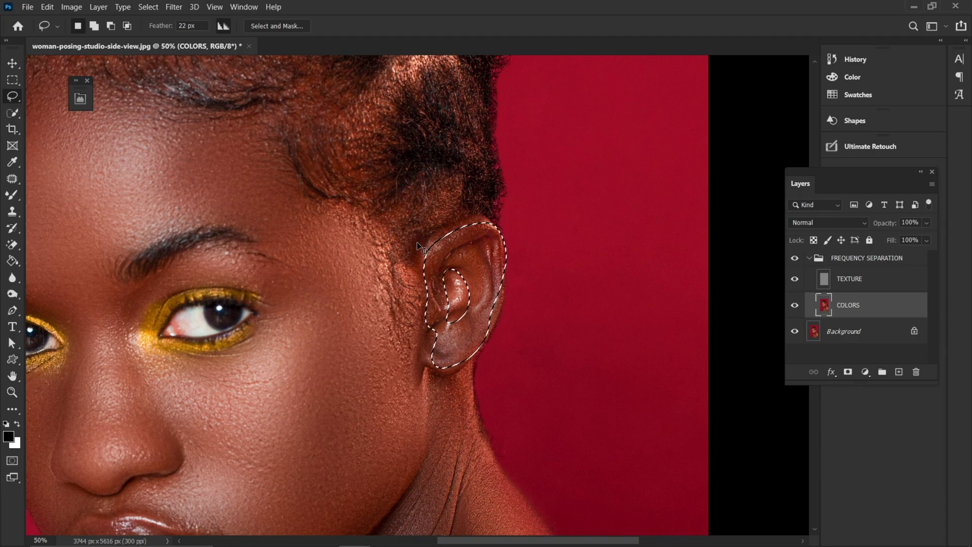
{"action": "key", "text": "ctrl+d"}
Examine the smoothed skin on the face, neck and hand at close-up and full-image magnifications
{"action": "left_click_drag", "start_coordinate": [184, 213], "coordinate": [467, 178]}
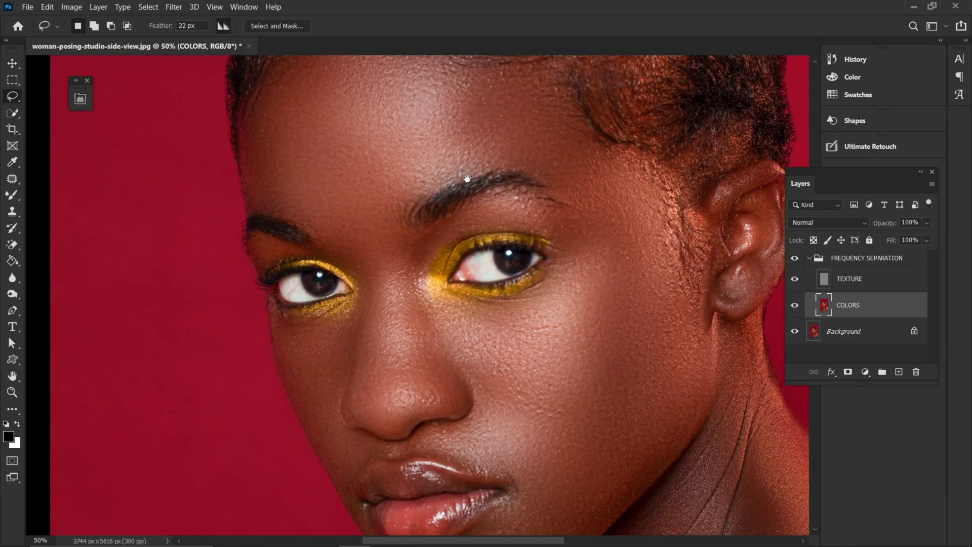
{"action": "key", "text": "ctrl+minus"}
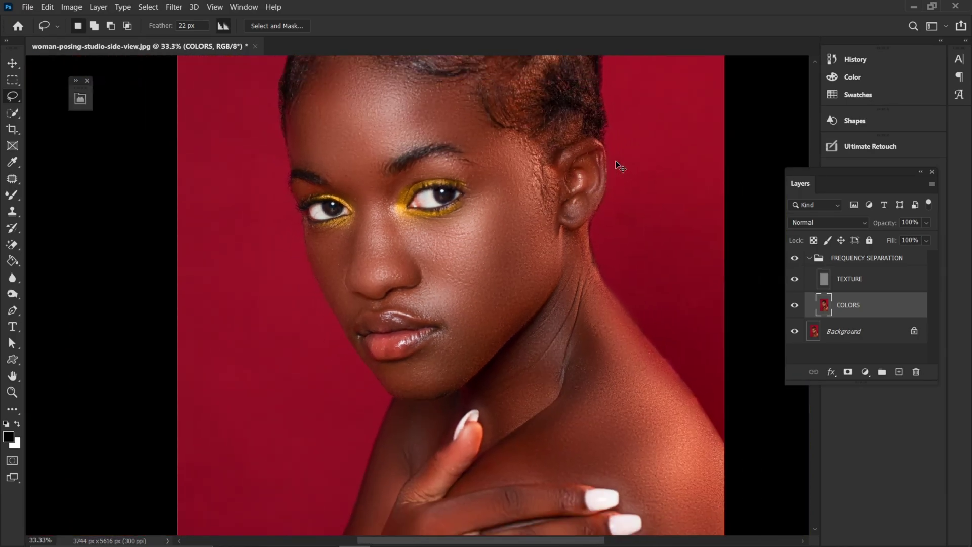
{"action": "key", "text": "ctrl+minus"}
{"action": "key", "text": "ctrl+minus"}
{"action": "key", "text": "ctrl+plus"}
{"action": "key", "text": "ctrl+minus"}
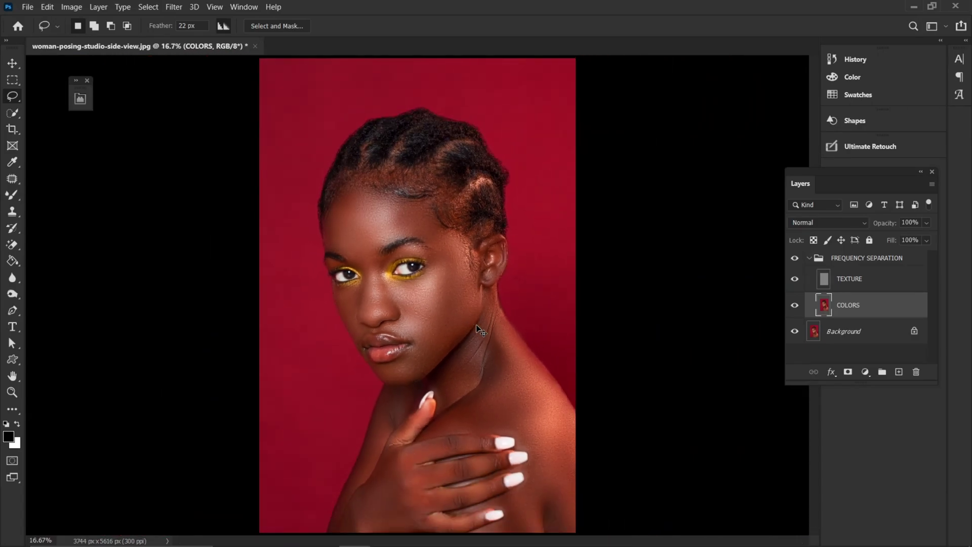
{"action": "key", "text": "ctrl+minus"}
{"action": "key", "text": "ctrl+plus"}
{"action": "key", "text": "ctrl+plus"}
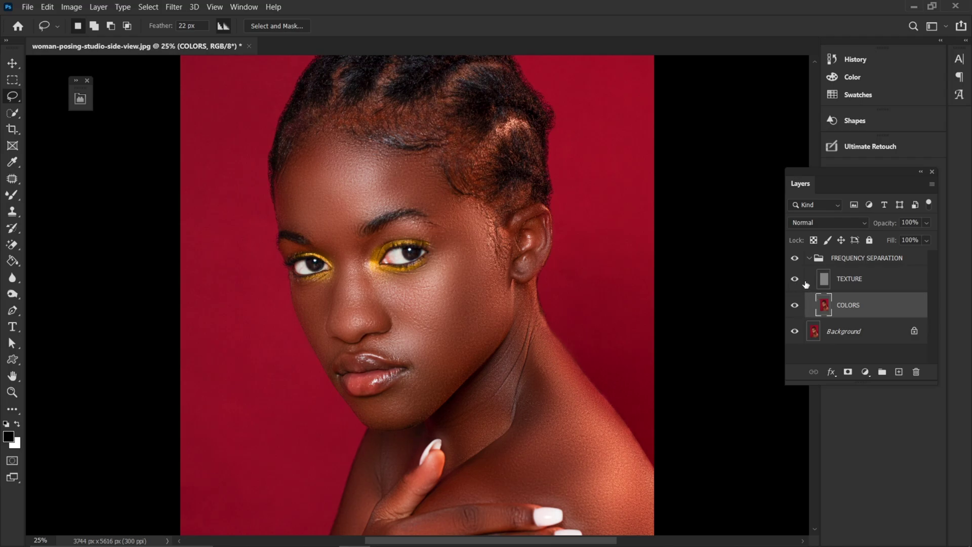
Collapse the FREQUENCY SEPARATION group and toggle its visibility to compare the portrait before and after the retouch
{"action": "left_click", "coordinate": [808, 258]}
{"action": "left_click", "coordinate": [808, 258]}
{"action": "key", "text": "ctrl+plus"}
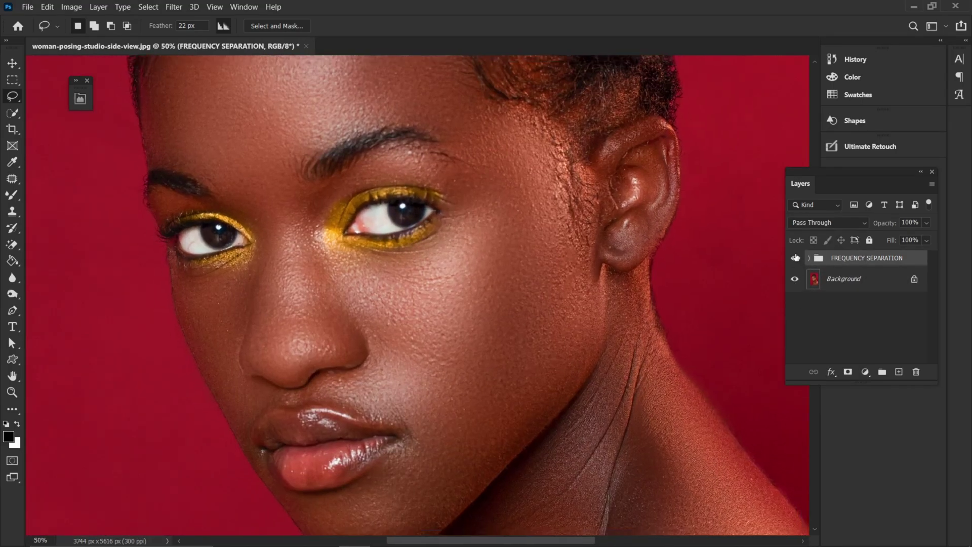
{"action": "left_click", "coordinate": [795, 257]}
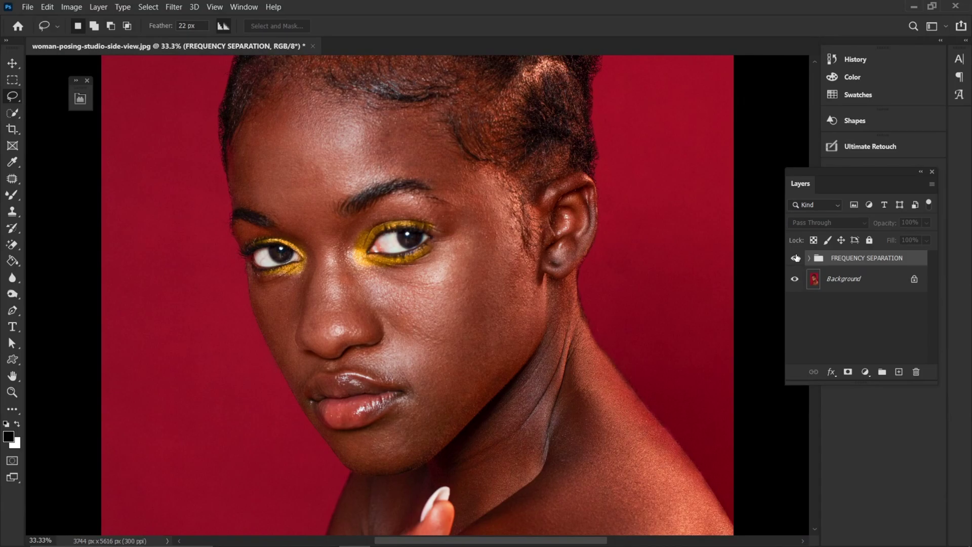
{"action": "left_click", "coordinate": [795, 257]}
{"action": "left_click", "coordinate": [795, 258]}
{"action": "left_click", "coordinate": [795, 258]}
{"action": "left_click", "coordinate": [794, 258]}
{"action": "left_click", "coordinate": [795, 258]}
{"action": "key", "text": "ctrl+minus"}
{"action": "key", "text": "ctrl+minus"}
{"action": "key", "text": "ctrl+plus"}
{"action": "key", "text": "ctrl+plus"}
{"action": "key", "text": "ctrl+plus"}
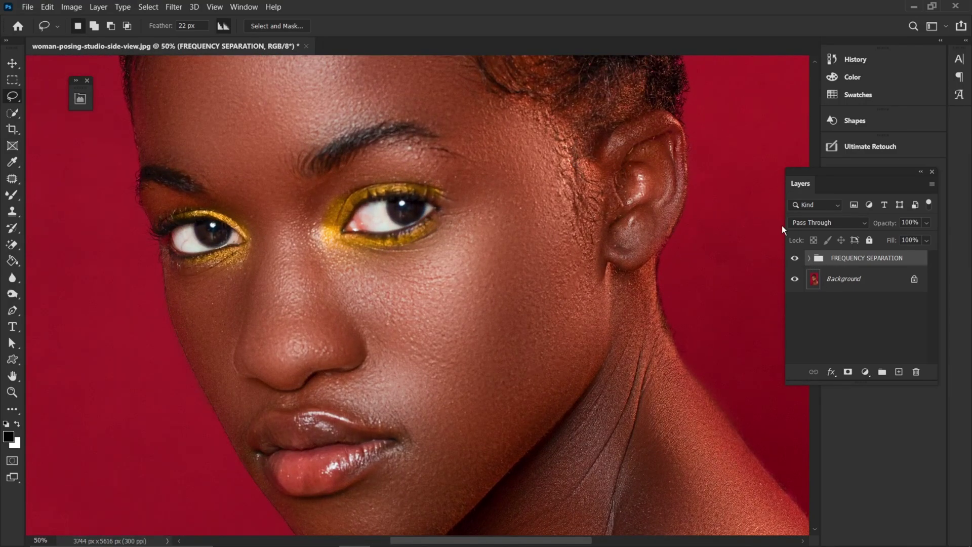
Expand the FREQUENCY SEPARATION group and select the TEXTURE layer, with the eyes and forehead in close view
{"action": "left_click", "coordinate": [809, 258]}
{"action": "left_click", "coordinate": [880, 282]}
{"action": "left_click", "coordinate": [881, 282]}
{"action": "key", "text": "ctrl+plus"}
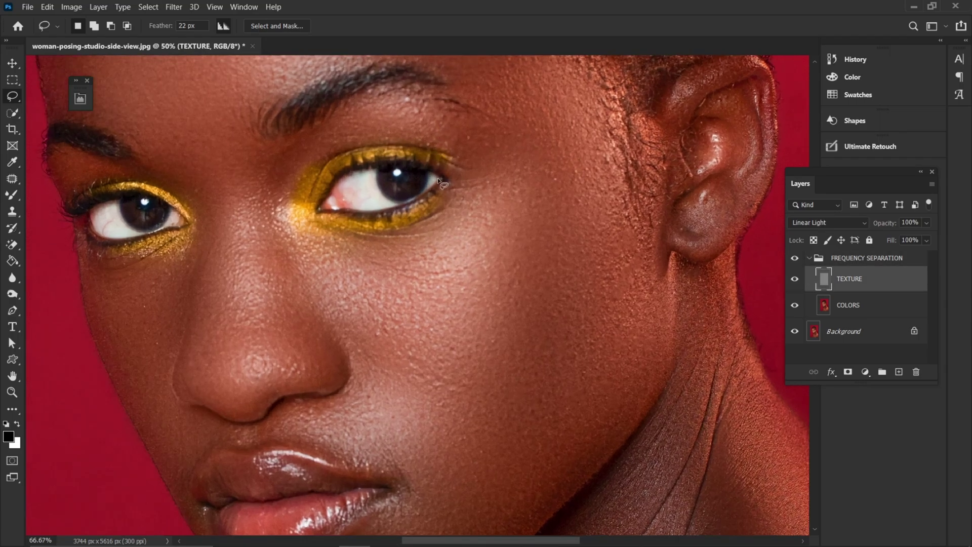
{"action": "left_click_drag", "start_coordinate": [372, 173], "coordinate": [408, 378]}
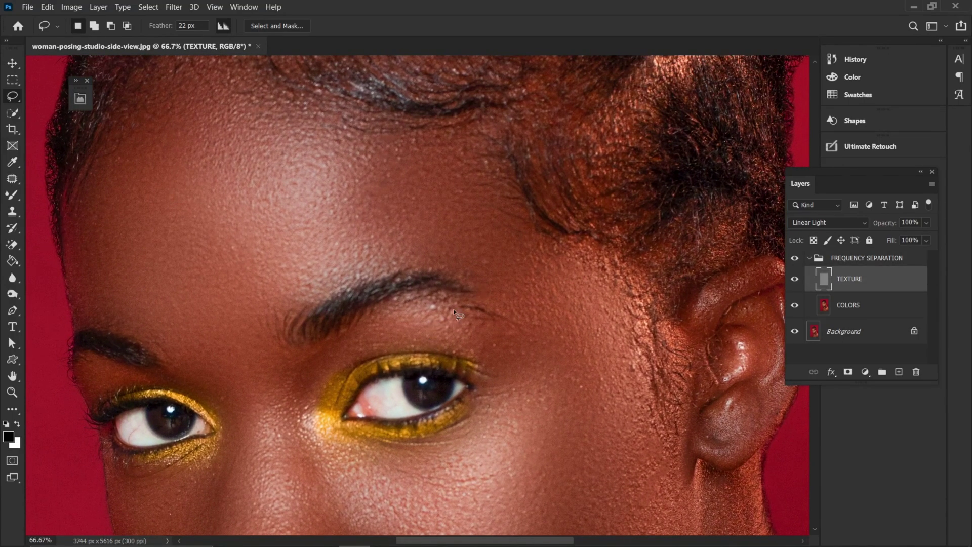
Using an enlarged Healing Brush, sample clean skin beneath the eyebrow above the ear-side eye and heal the nearby bumps
{"action": "left_click", "coordinate": [17, 179]}
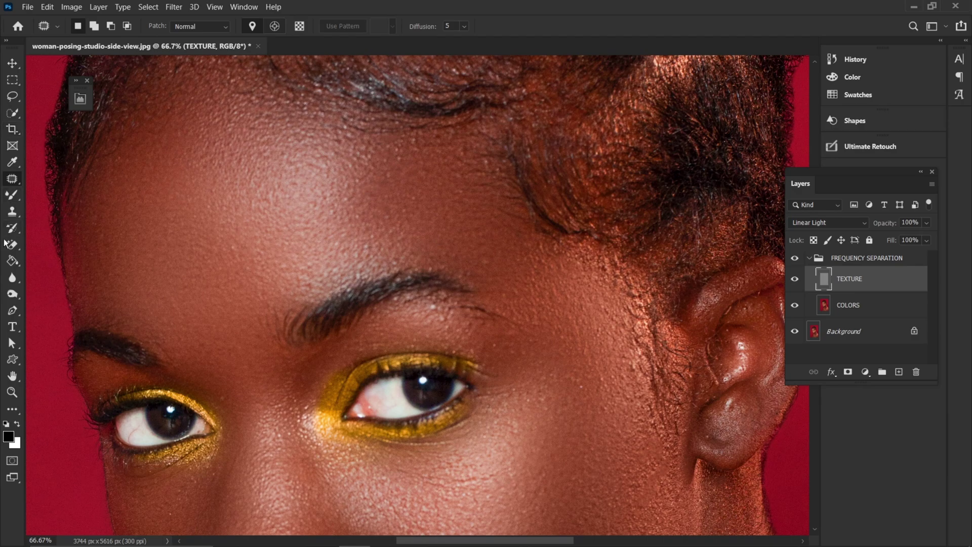
{"action": "right_click", "coordinate": [12, 178]}
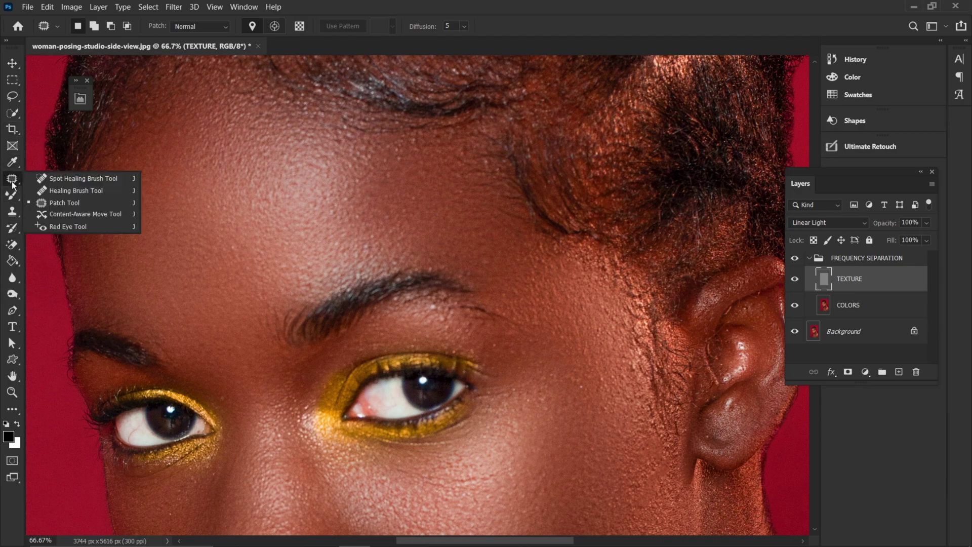
{"action": "left_click", "coordinate": [57, 192]}
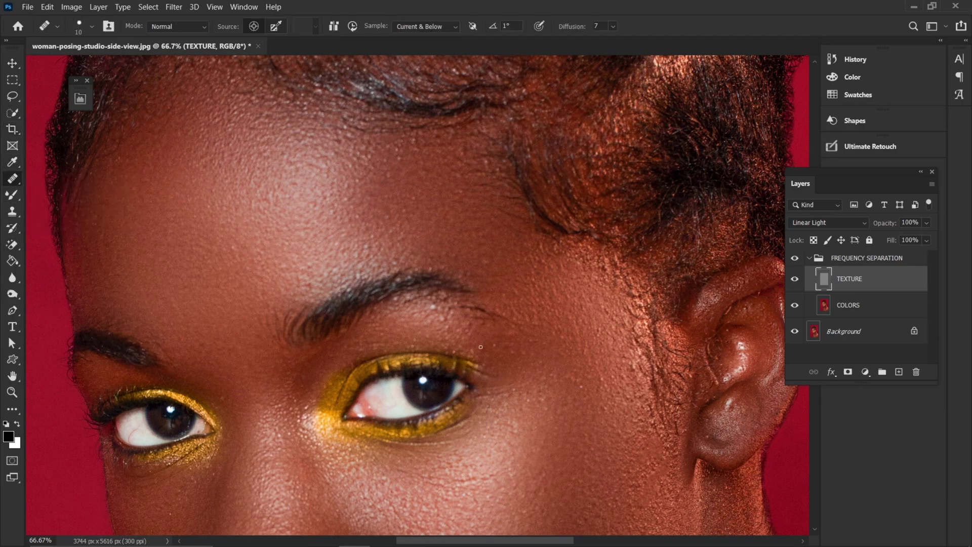
{"action": "key", "text": "bracketright"}
{"action": "key", "text": "bracketright"}
{"action": "key", "text": "bracketright"}
{"action": "key", "text": "alt"}
{"action": "left_click", "coordinate": [411, 323], "text": "alt"}
{"action": "left_click", "coordinate": [443, 318]}
{"action": "left_click", "coordinate": [442, 317]}
{"action": "left_click_drag", "start_coordinate": [438, 324], "coordinate": [436, 319]}
Switch to the Spot Healing Brush at size 25 and heal the bumps beneath the outer end of the eyebrow
{"action": "key", "text": "shift+j"}
{"action": "right_click", "coordinate": [14, 180]}
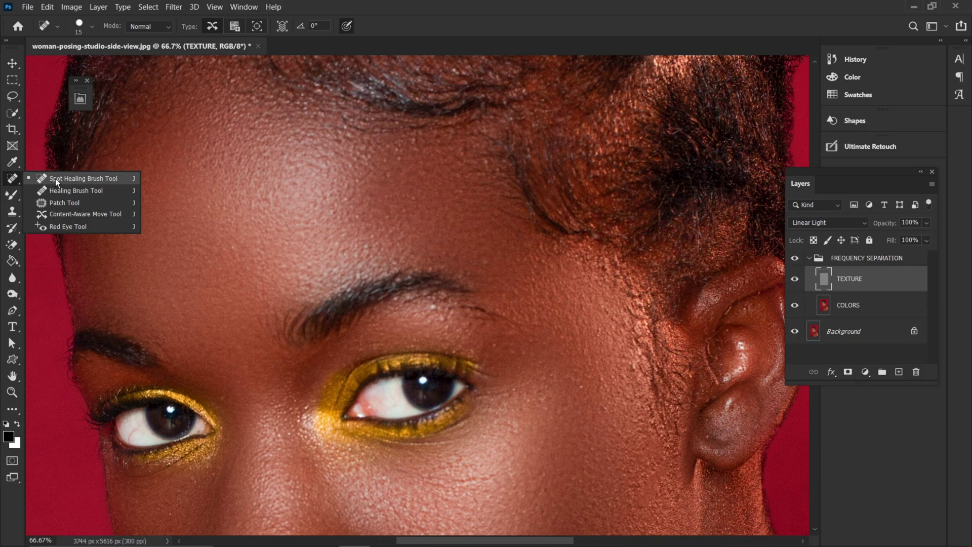
{"action": "left_click", "coordinate": [56, 178]}
{"action": "key", "text": "bracketright"}
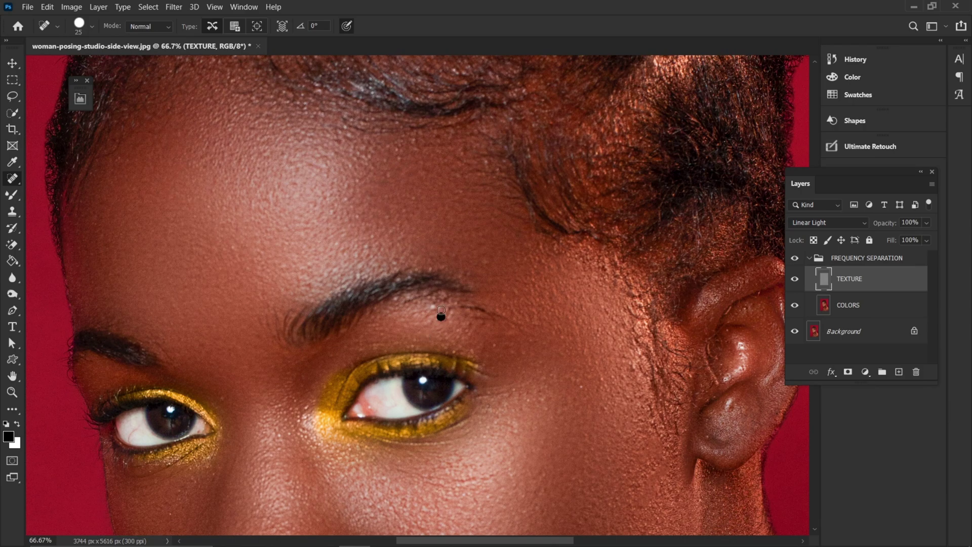
{"action": "left_click", "coordinate": [440, 305]}
{"action": "left_click", "coordinate": [449, 315]}
Spot-heal the blemish on the highlighted cheek beside the nose with the size 25 brush
{"action": "mouse_move", "coordinate": [373, 226]}
{"action": "left_mouse_down"}
{"action": "mouse_move", "coordinate": [391, 314]}
{"action": "mouse_move", "coordinate": [381, 123]}
{"action": "left_mouse_up"}
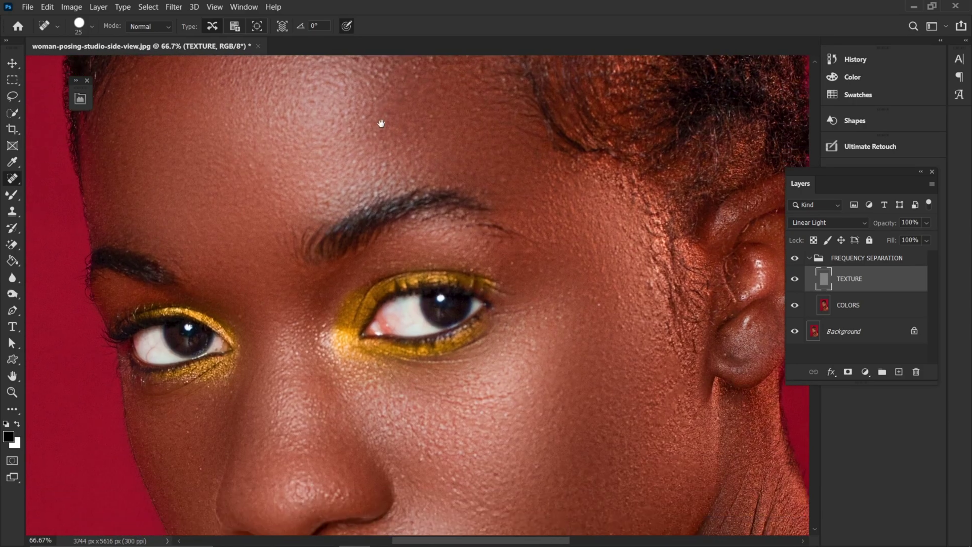
{"action": "scroll", "coordinate": [471, 200], "scroll_direction": "down", "scroll_amount": 3}
{"action": "left_click", "coordinate": [449, 302]}
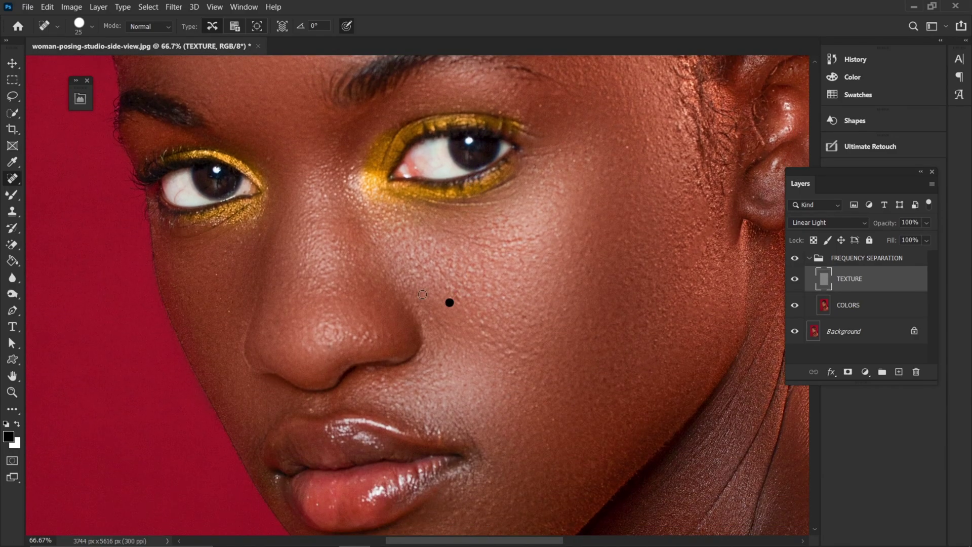
{"action": "scroll", "coordinate": [384, 260], "scroll_direction": "left", "scroll_amount": 2}
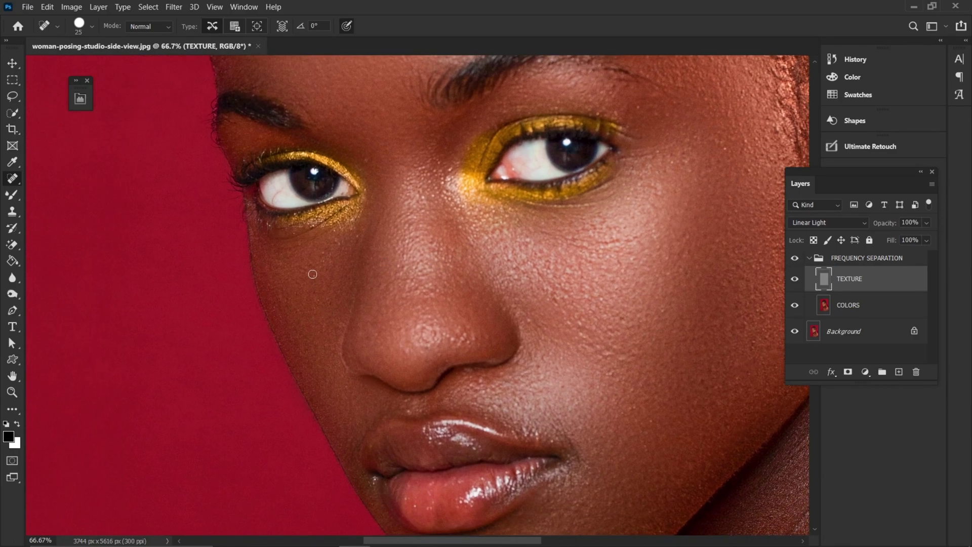
{"action": "left_click_drag", "start_coordinate": [341, 243], "coordinate": [324, 360]}
{"action": "left_click_drag", "start_coordinate": [382, 199], "coordinate": [189, 330]}
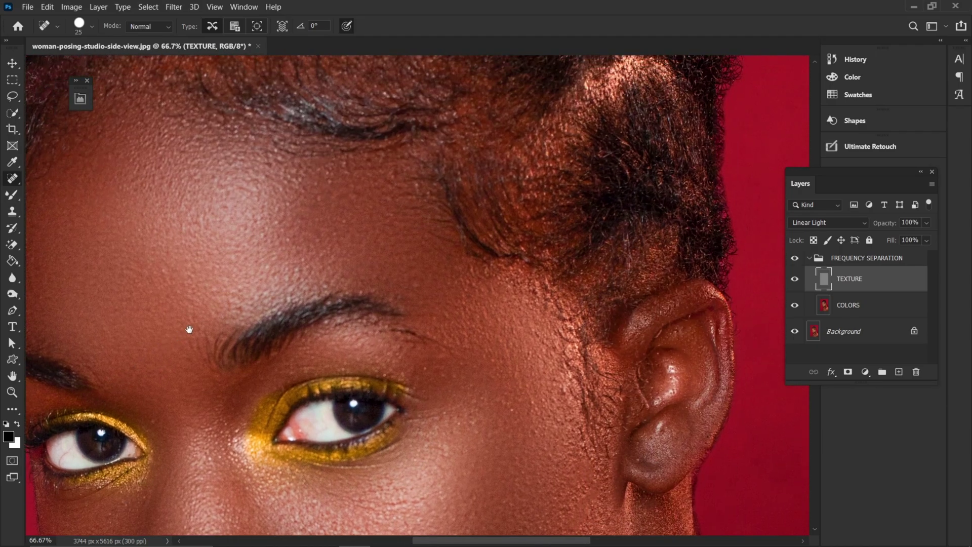
Spot-heal a bump on the upper cheek between the outer eye corner and the ear with the size 25 brush
{"action": "scroll", "coordinate": [386, 217], "scroll_direction": "right", "scroll_amount": 2}
{"action": "scroll", "coordinate": [405, 184], "scroll_direction": "down", "scroll_amount": 2}
{"action": "scroll", "coordinate": [406, 184], "scroll_direction": "left", "scroll_amount": 2}
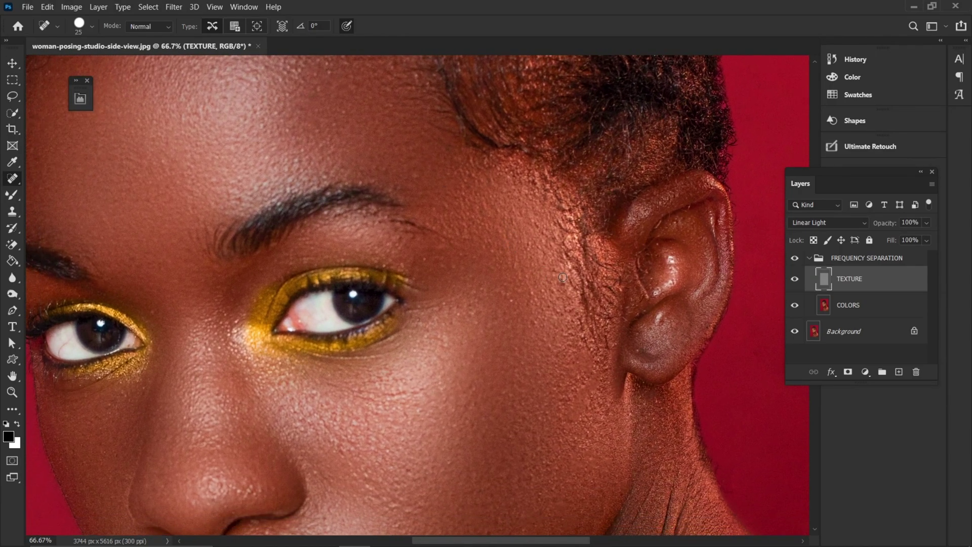
{"action": "left_click", "coordinate": [527, 293]}
Collapse the FREQUENCY SEPARATION group, then hide and show it repeatedly to compare the full portrait before and after retouching
{"action": "key", "text": "ctrl+minus"}
{"action": "key", "text": "ctrl+minus"}
{"action": "left_click", "coordinate": [809, 259]}
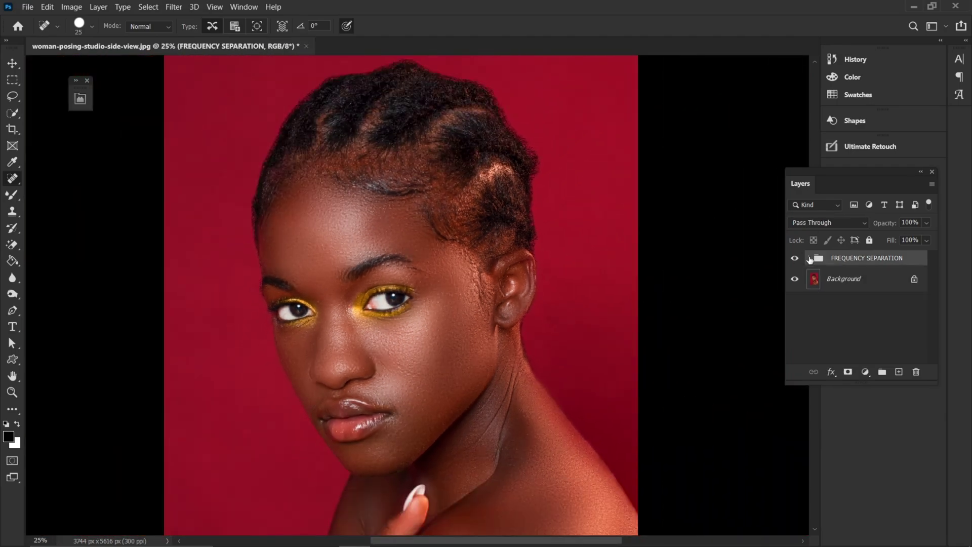
{"action": "left_click", "coordinate": [794, 259]}
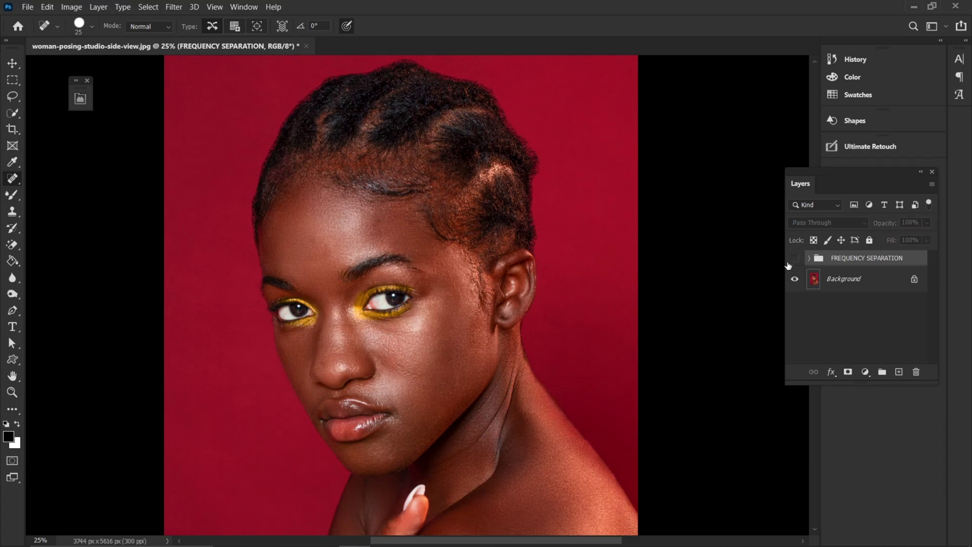
{"action": "left_click", "coordinate": [794, 259]}
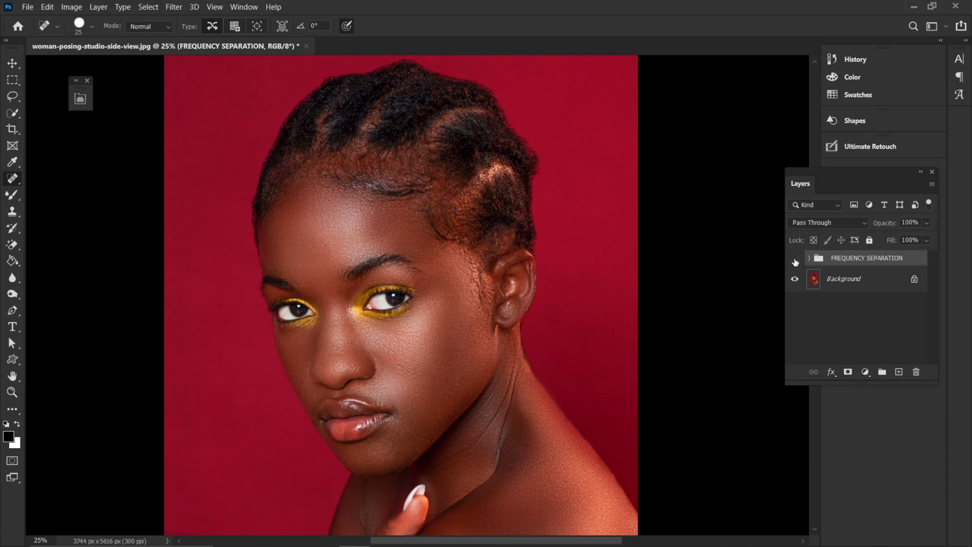
{"action": "left_click", "coordinate": [794, 259]}
{"action": "left_click", "coordinate": [795, 259]}
Examine the retouched skin on the face, neck and shoulder both in close view and across the wider portrait
{"action": "scroll", "coordinate": [734, 237], "scroll_direction": "down", "scroll_amount": 2}
{"action": "scroll", "coordinate": [737, 239], "scroll_direction": "up", "scroll_amount": 1}
{"action": "scroll", "coordinate": [736, 239], "scroll_direction": "up", "scroll_amount": 1}
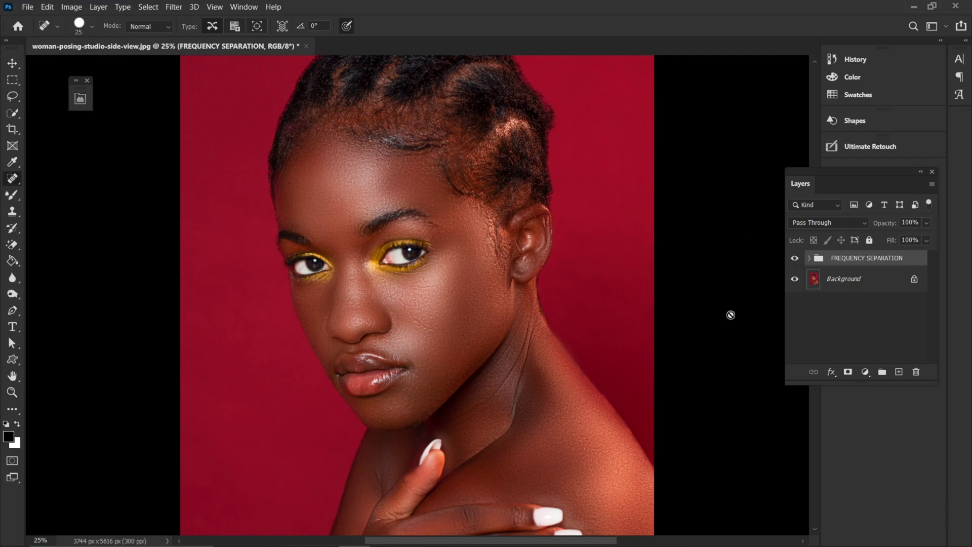
{"action": "key", "text": "ctrl+plus"}
{"action": "key", "text": "ctrl+plus"}
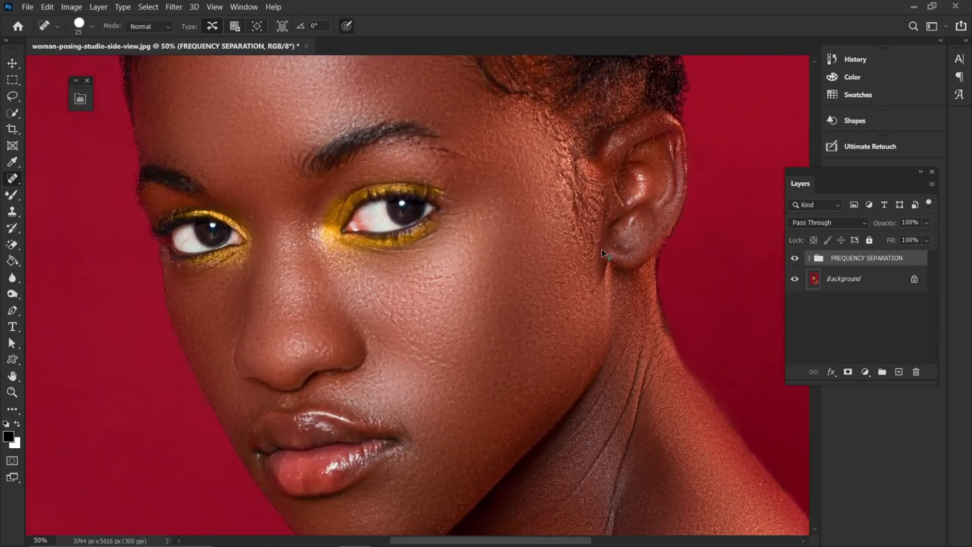
{"action": "key", "text": "ctrl+plus"}
{"action": "key", "text": "ctrl+minus"}
{"action": "key", "text": "ctrl+minus"}
{"action": "key", "text": "ctrl+minus"}
{"action": "key", "text": "ctrl+minus"}
{"action": "key", "text": "ctrl+plus"}
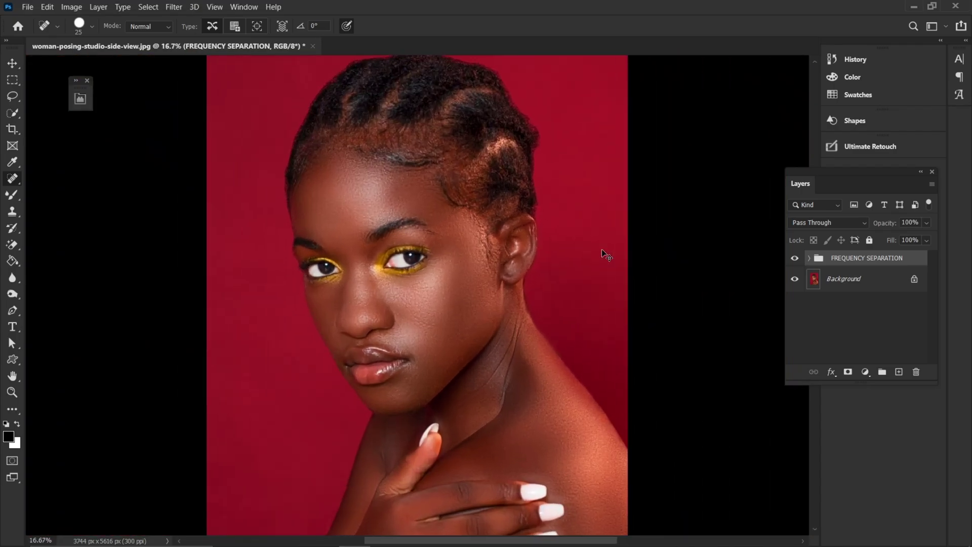
{"action": "key", "text": "ctrl+plus"}
{"action": "key", "text": "ctrl+minus"}
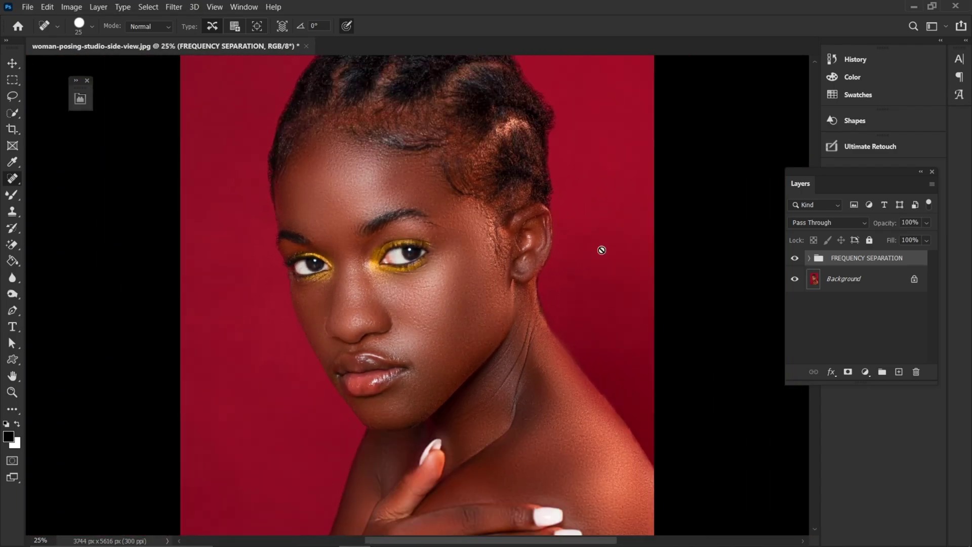
{"action": "mouse_move", "coordinate": [580, 544]}
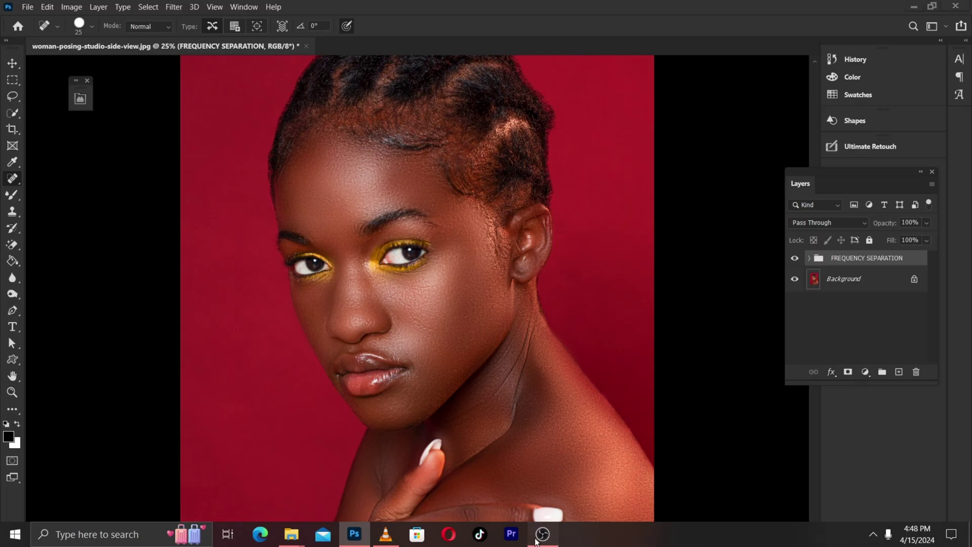